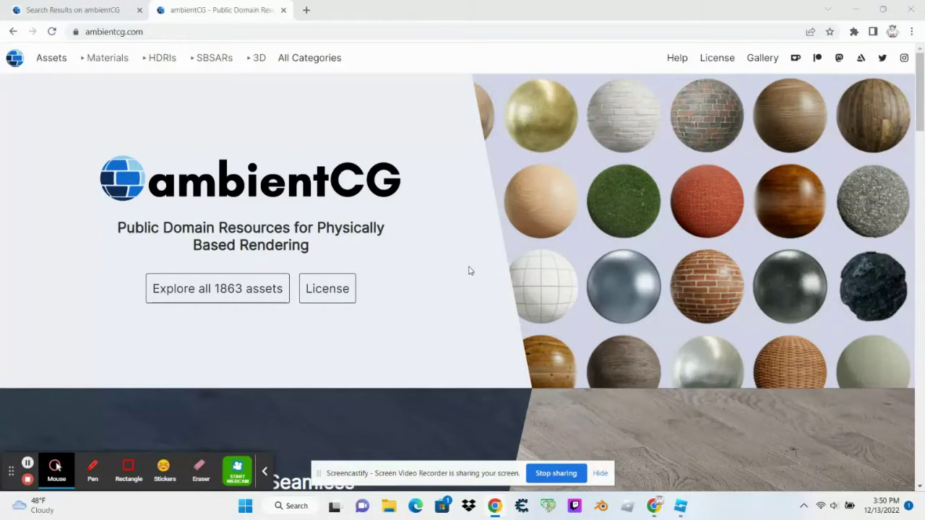
# Open ambientCG's full list of all 1863 assets
pyautogui.moveTo(507, 238)
pyautogui.click(158, 33)
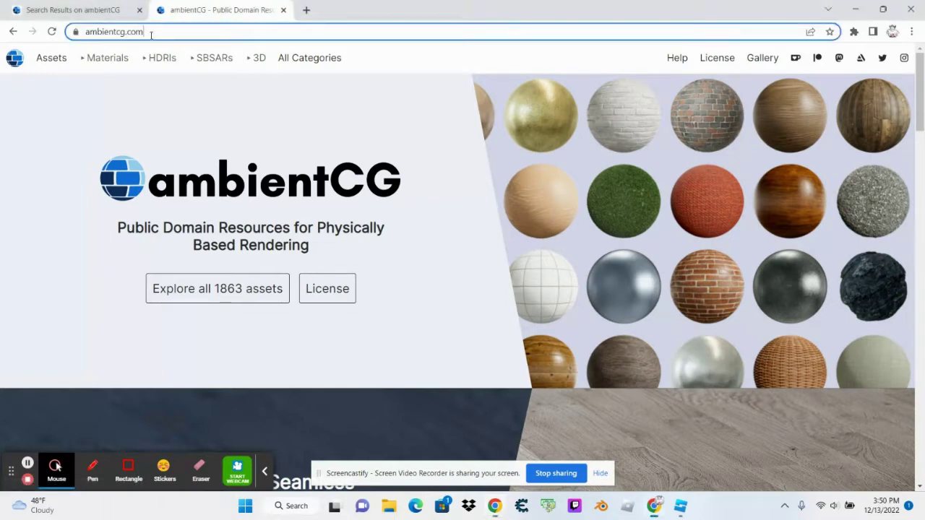
pyautogui.press('End')
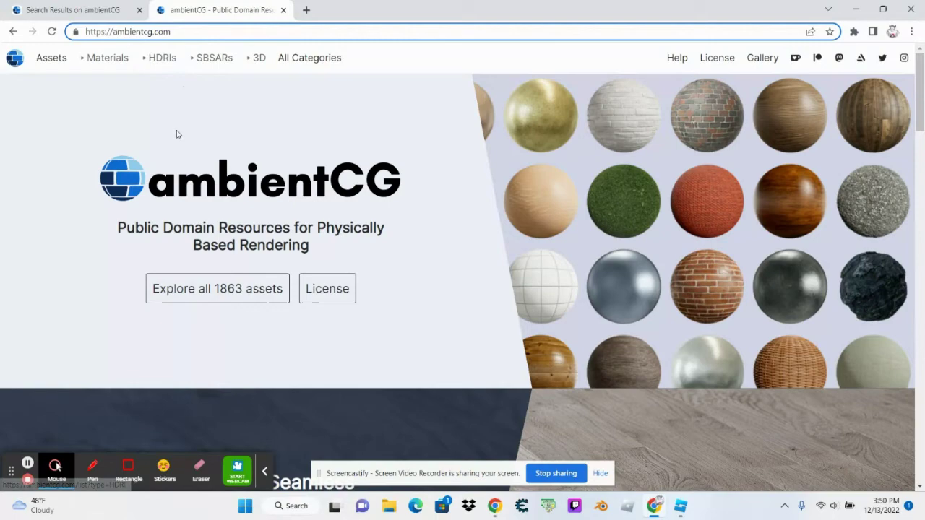
pyautogui.click(176, 133)
pyautogui.click(229, 307)
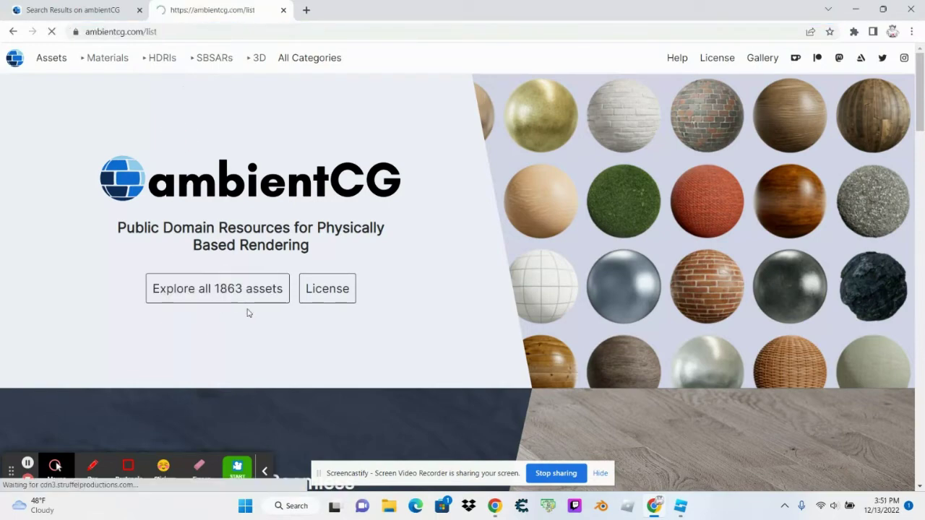
# Scroll the asset grid and open the Wood Floor 043 material page
pyautogui.scroll(-5, 300, 266)
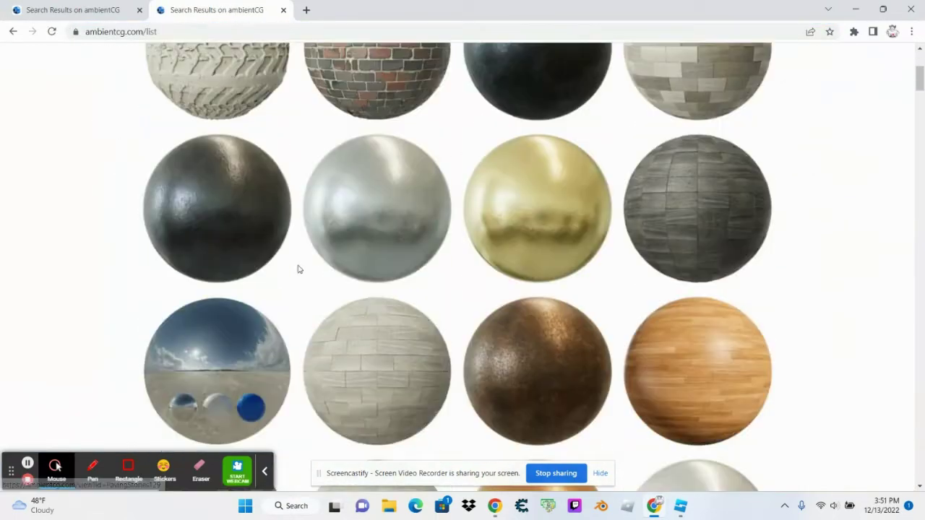
pyautogui.scroll(-7, 298, 270)
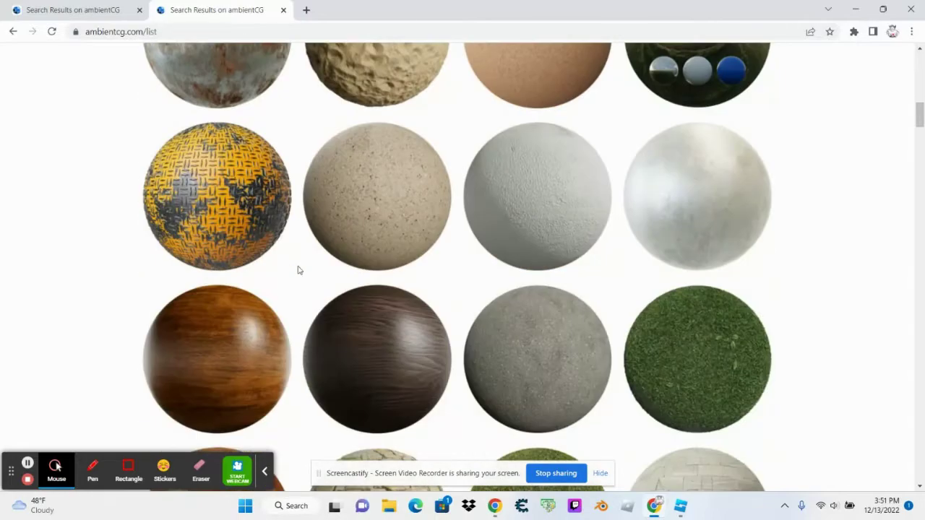
pyautogui.scroll(2, 298, 270)
pyautogui.click(73, 10)
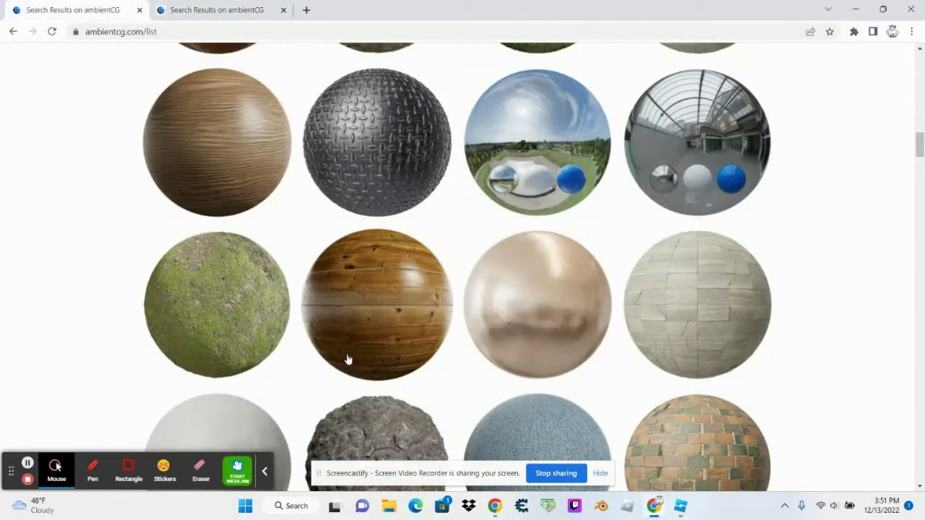
pyautogui.click(394, 330)
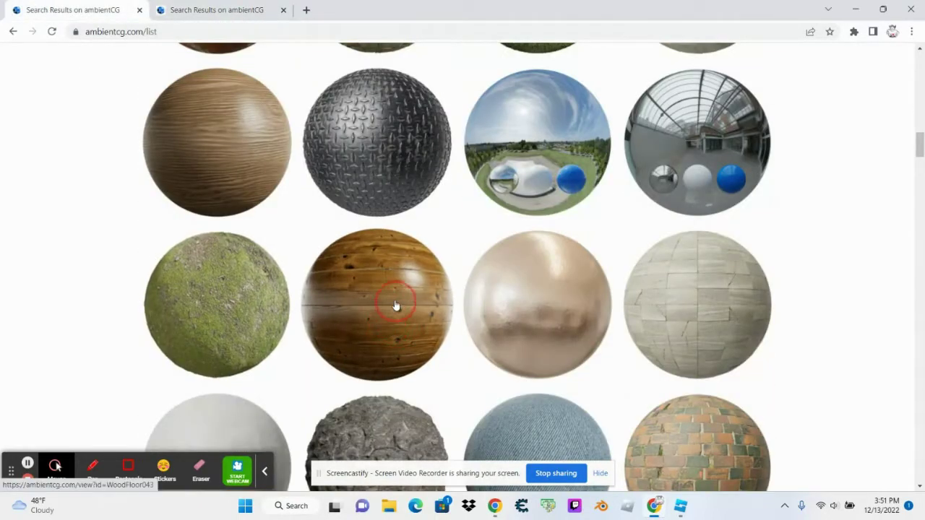
pyautogui.click(395, 304)
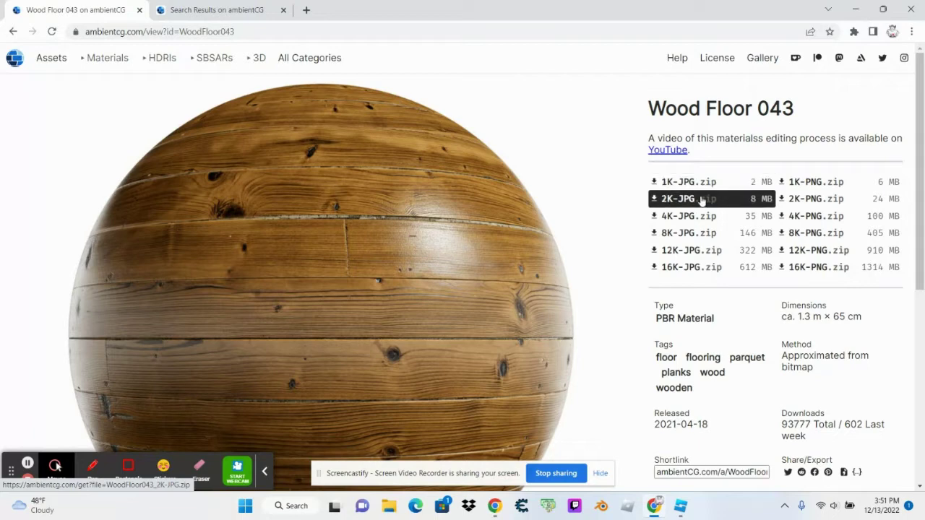
# Download the Wood Floor 043 2K-JPG zip and open it from the download bar
pyautogui.moveTo(702, 201)
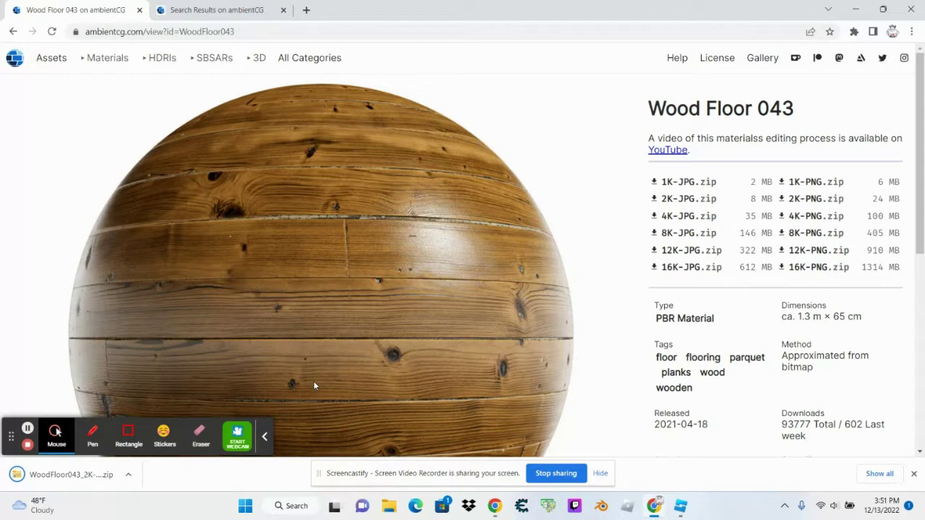
pyautogui.click(82, 474)
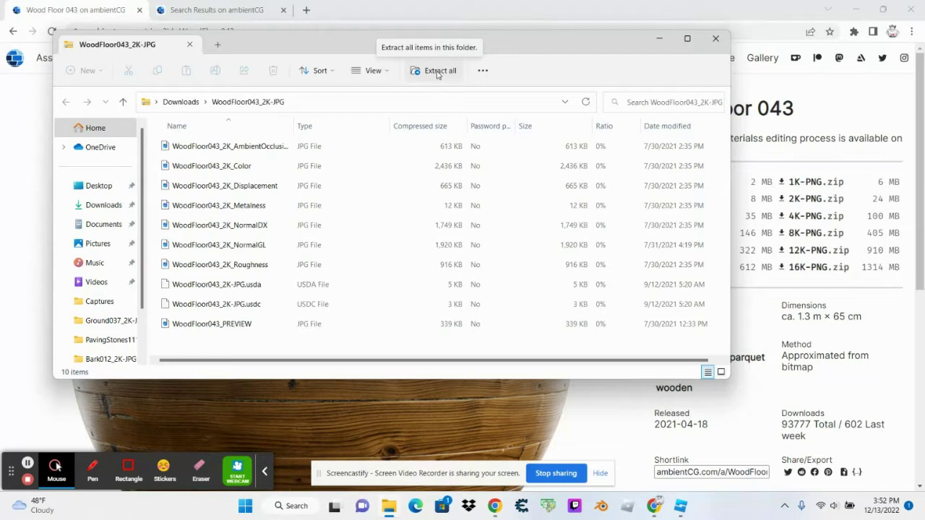
# Extract the zip into a WoodFloor043_2K-JPG folder in Downloads and close the zip window
pyautogui.click(437, 72)
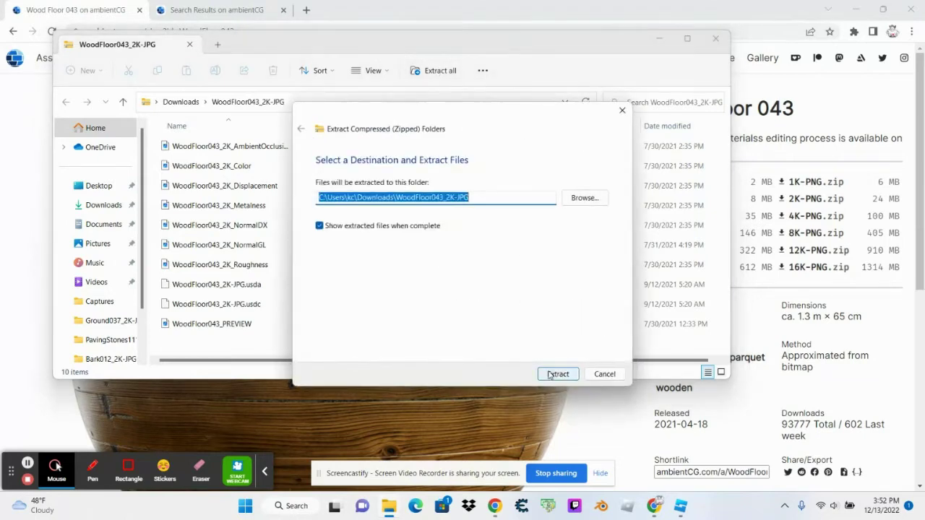
pyautogui.click(556, 374)
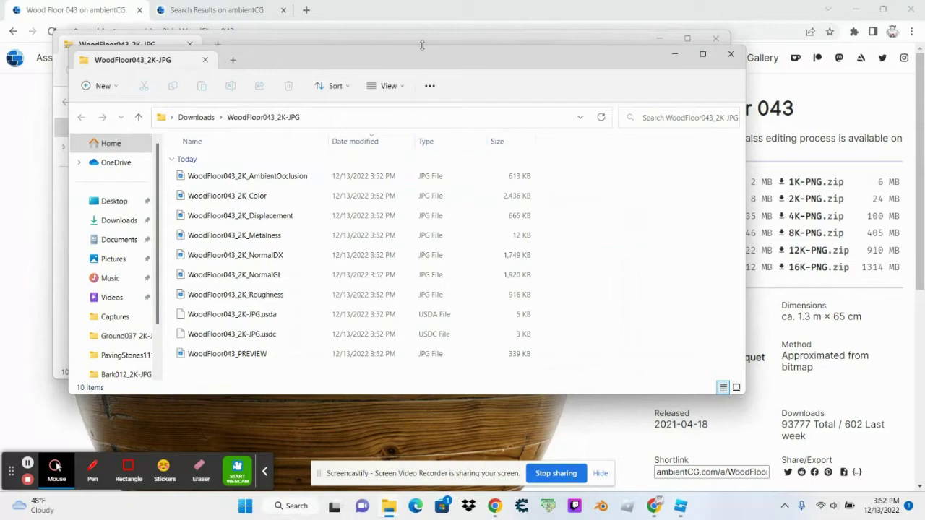
pyautogui.moveTo(422, 54); pyautogui.dragTo(431, 88)
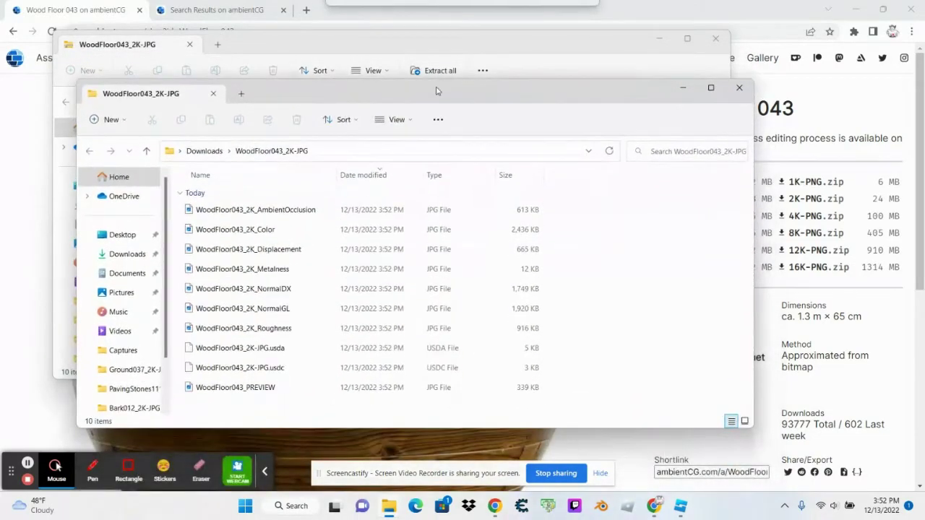
pyautogui.click(715, 38)
pyautogui.moveTo(490, 96); pyautogui.dragTo(461, 59)
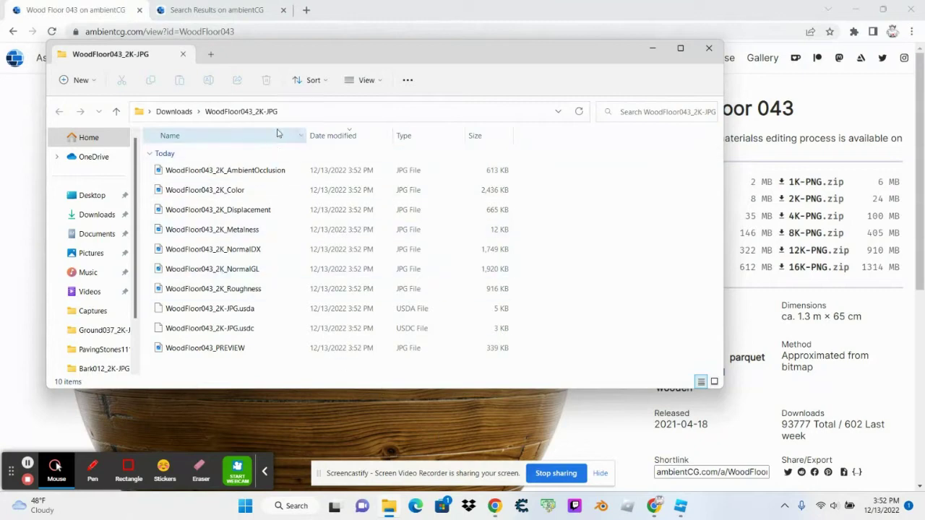
# Switch to Roblox Studio and create a new place from the Baseplate template
pyautogui.click(652, 48)
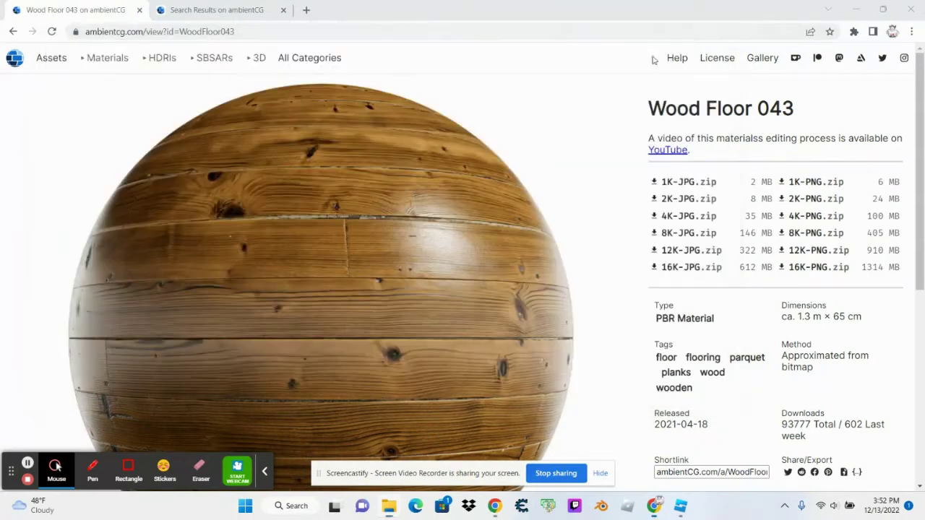
pyautogui.click(673, 512)
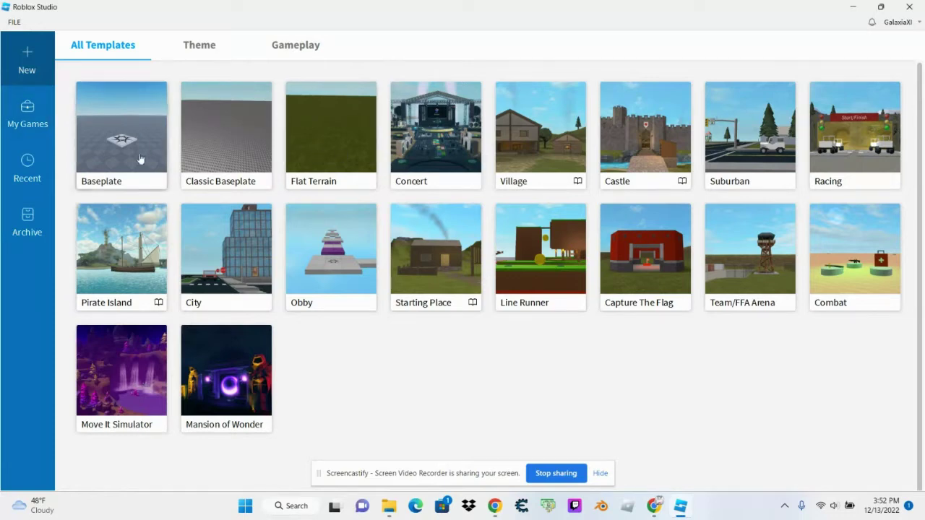
pyautogui.click(112, 156)
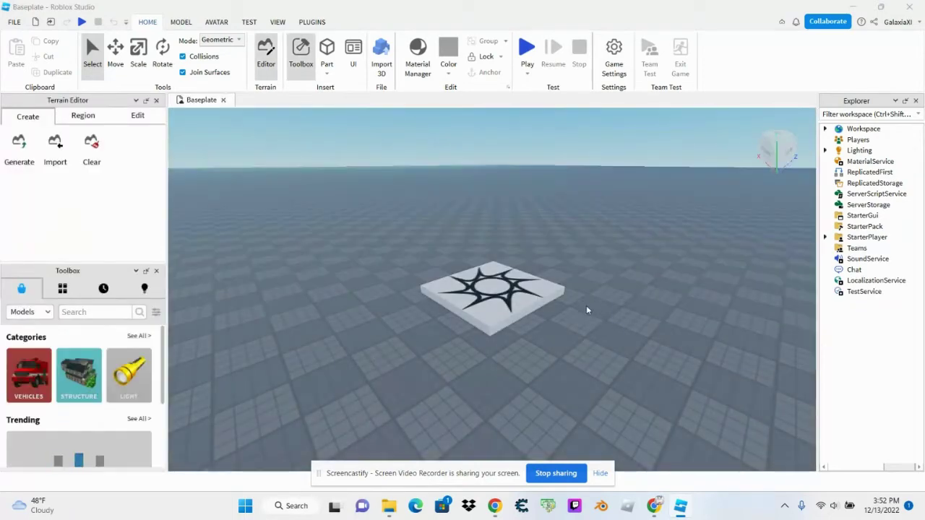
pyautogui.moveTo(587, 311); pyautogui.dragTo(587, 311, button='right')
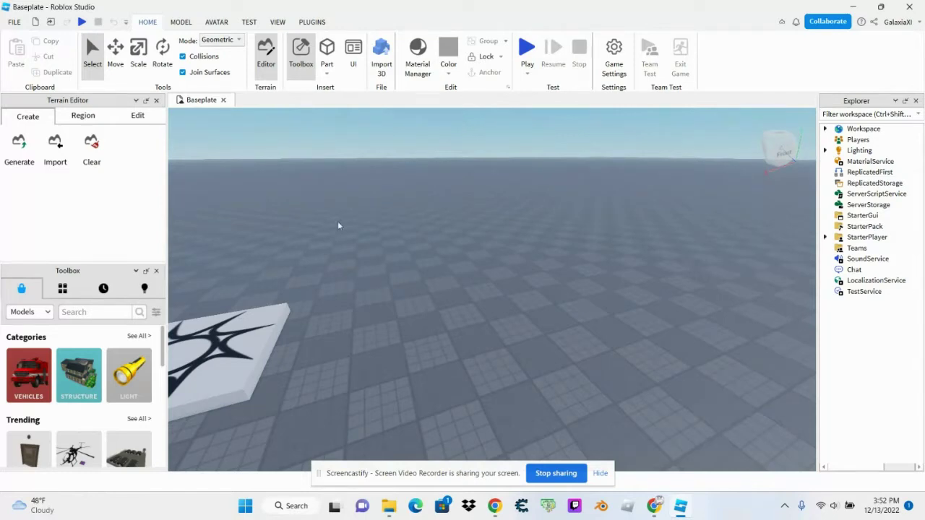
pyautogui.moveTo(433, 244); pyautogui.dragTo(346, 294, button='right')
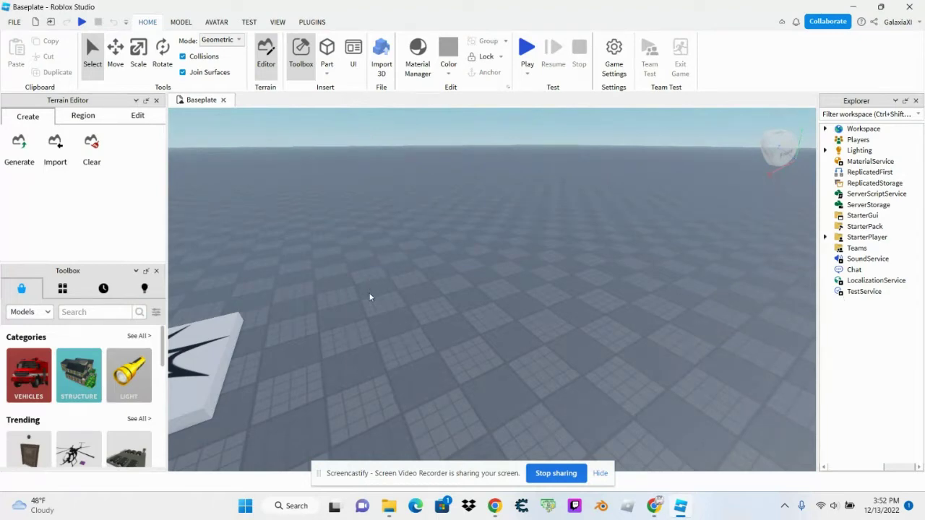
pyautogui.moveTo(369, 290); pyautogui.dragTo(367, 276, button='right')
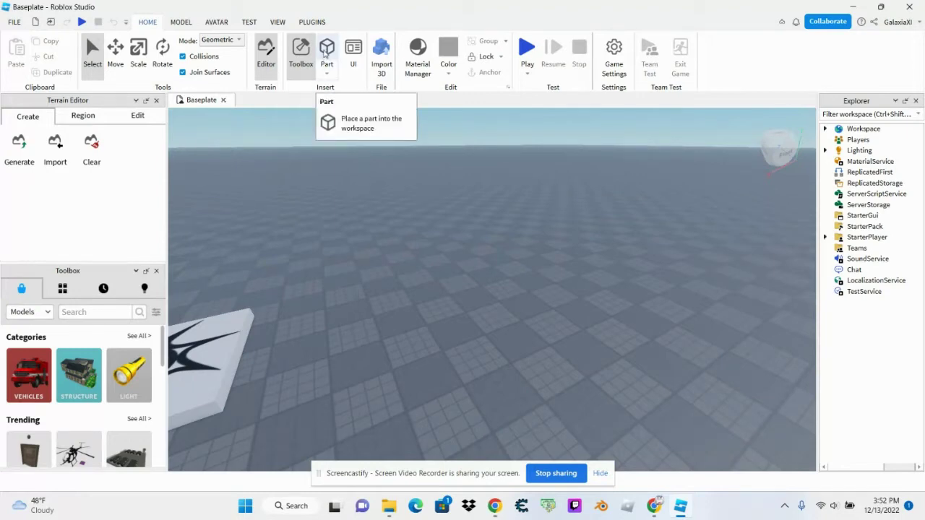
# Insert a block part, move it onto the baseplate and scale it into a wide flat slab
pyautogui.click(326, 51)
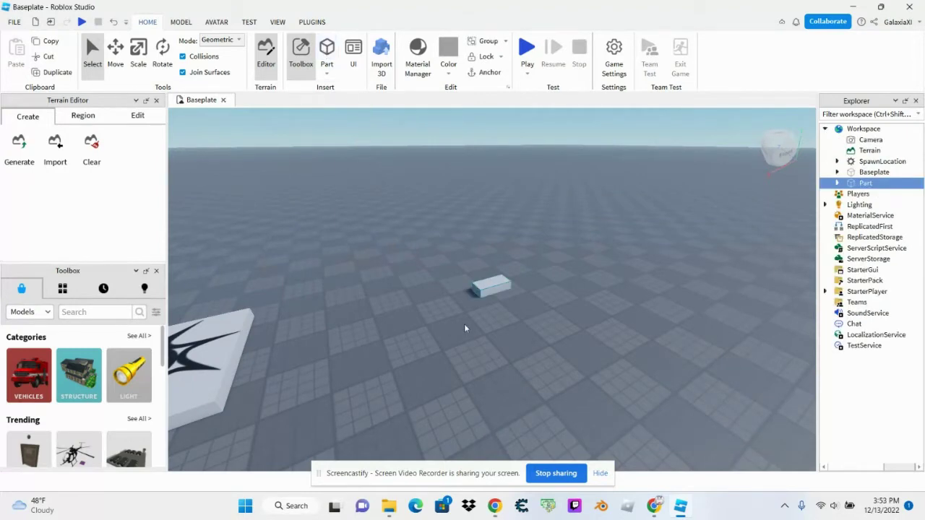
pyautogui.moveTo(489, 289); pyautogui.dragTo(397, 368)
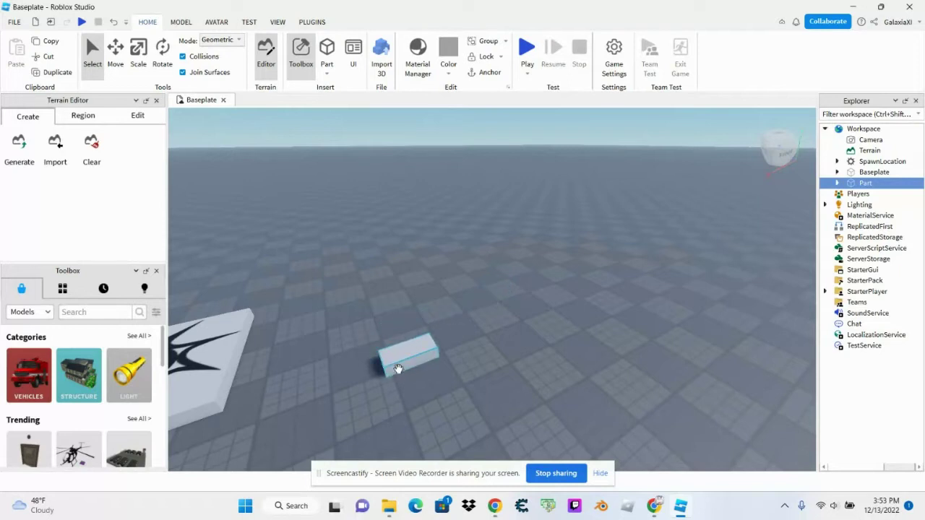
pyautogui.click(141, 58)
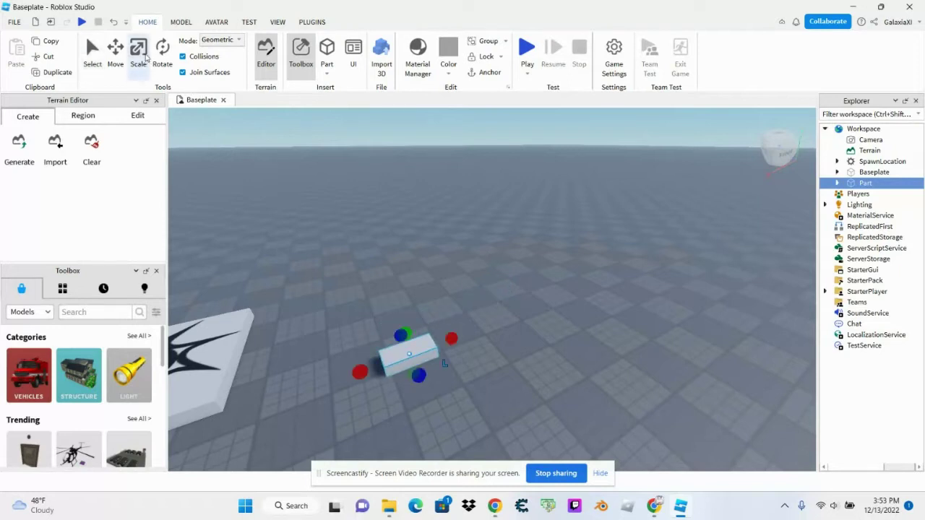
pyautogui.moveTo(360, 373); pyautogui.dragTo(326, 384)
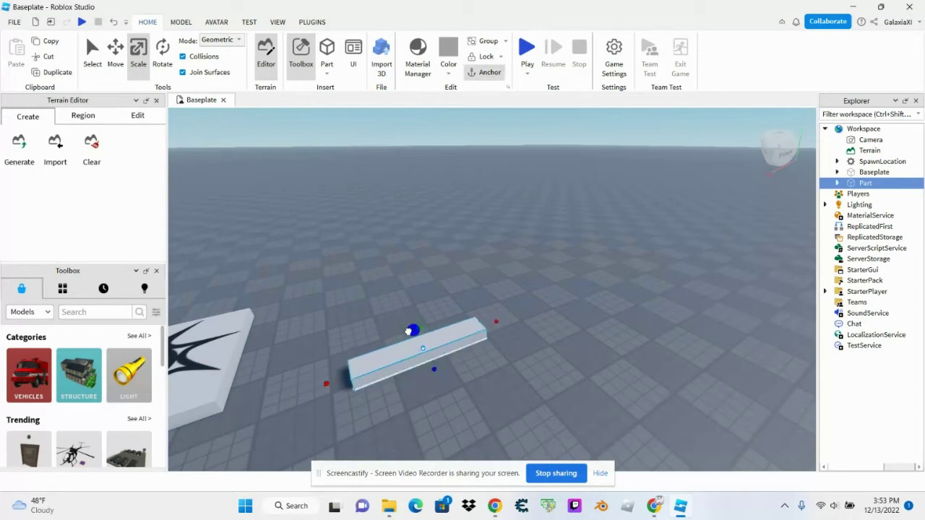
pyautogui.moveTo(410, 329); pyautogui.dragTo(390, 291)
pyautogui.moveTo(409, 323); pyautogui.dragTo(508, 350)
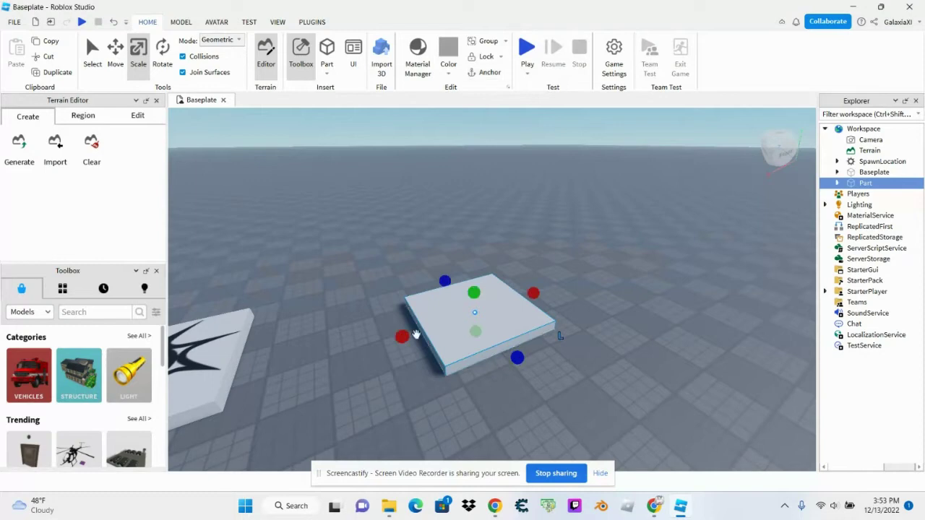
pyautogui.moveTo(432, 312); pyautogui.dragTo(407, 337, button='right')
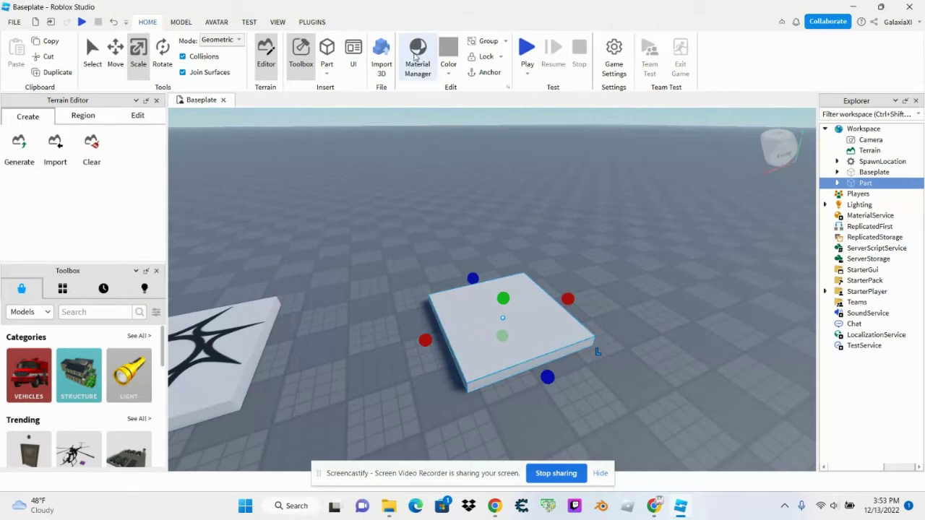
# Open the Material Manager panel in Roblox Studio
pyautogui.click(417, 75)
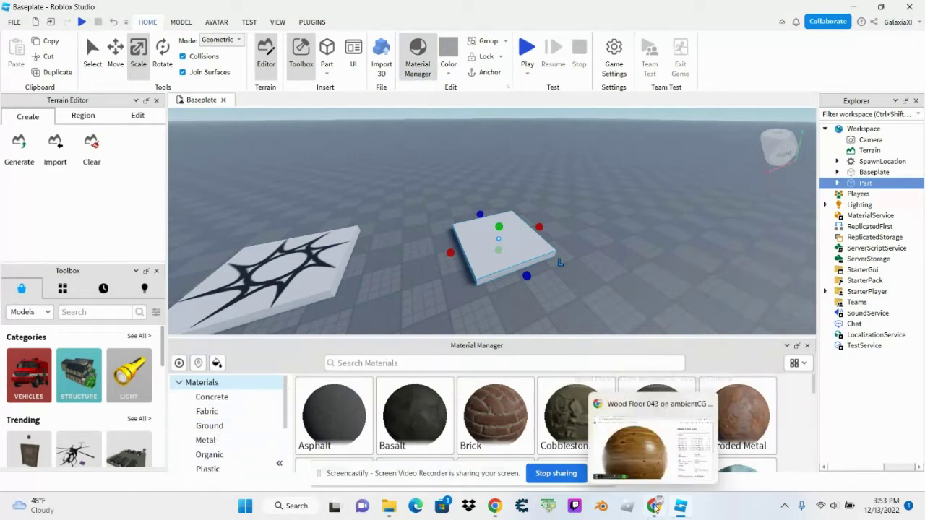
pyautogui.click(655, 505)
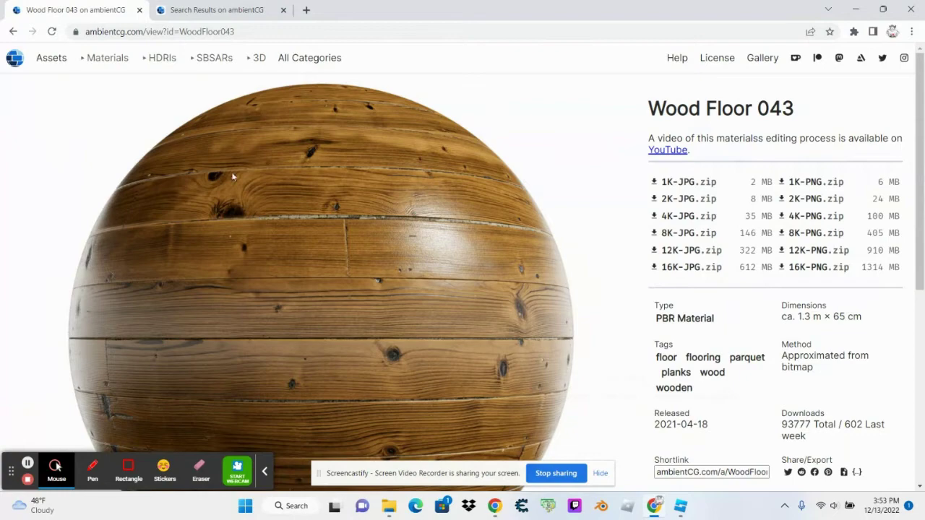
pyautogui.click(681, 506)
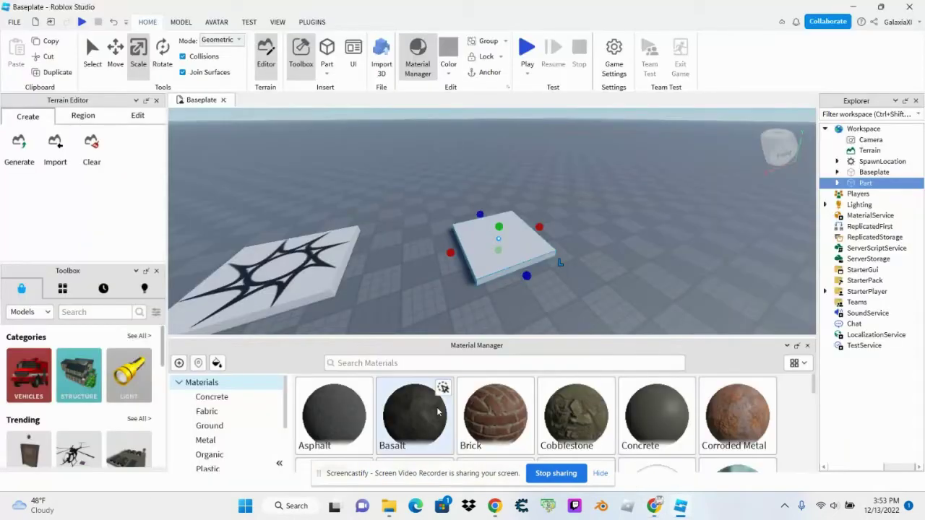
pyautogui.scroll(-2, 217, 437)
pyautogui.scroll(-1, 220, 444)
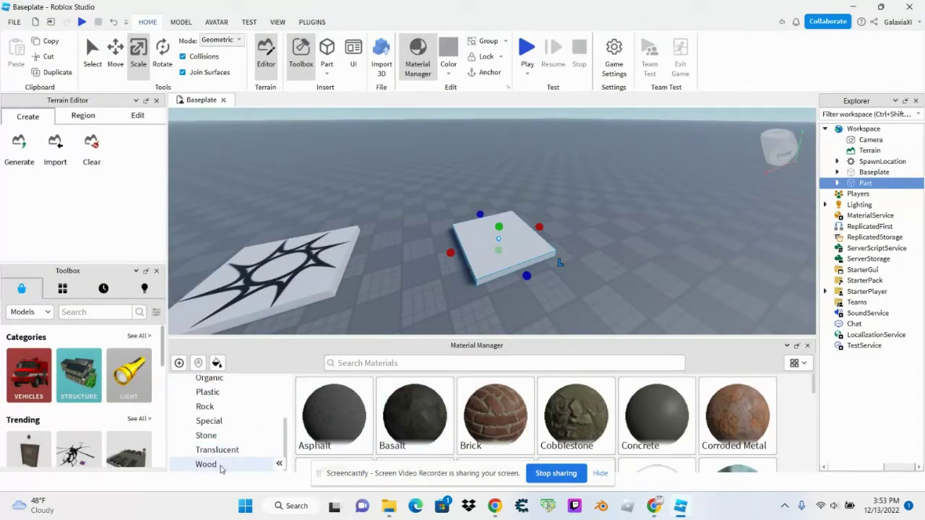
pyautogui.scroll(3, 219, 448)
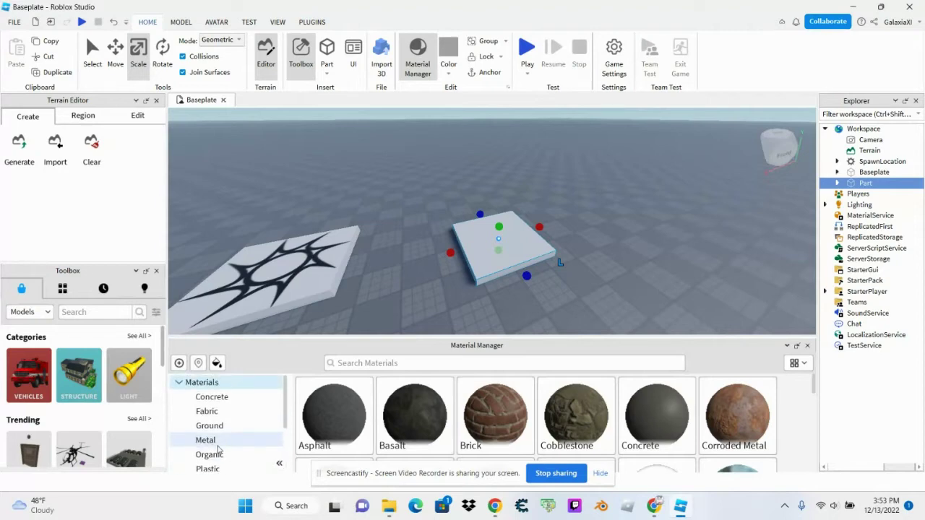
pyautogui.scroll(-3, 216, 442)
# Browse the Stone, Rock, Special and Fabric material categories, ending on Wood
pyautogui.click(207, 434)
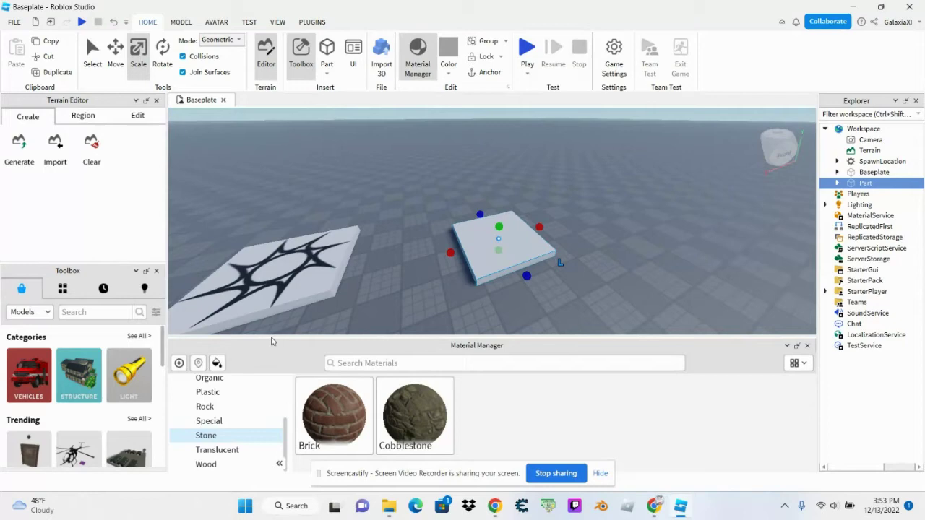
pyautogui.scroll(3, 215, 420)
pyautogui.scroll(-3, 215, 420)
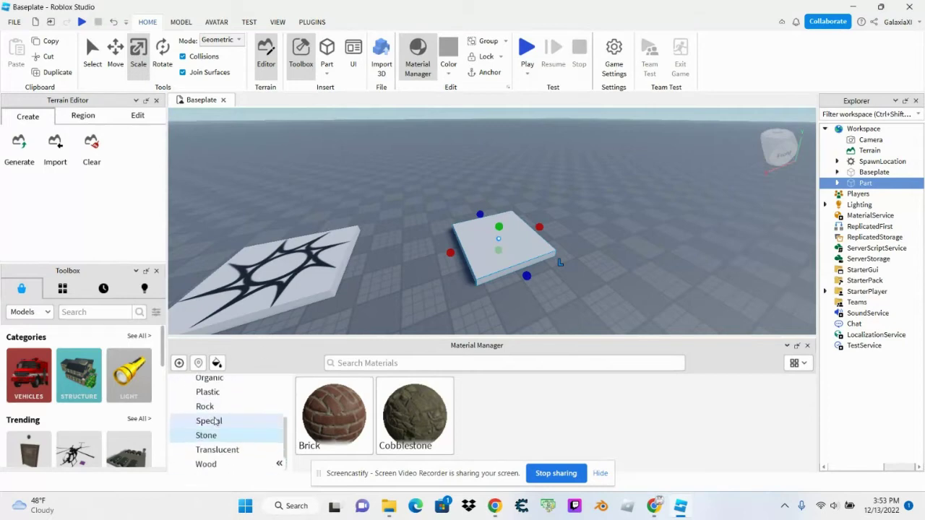
pyautogui.click(206, 407)
pyautogui.scroll(3, 214, 424)
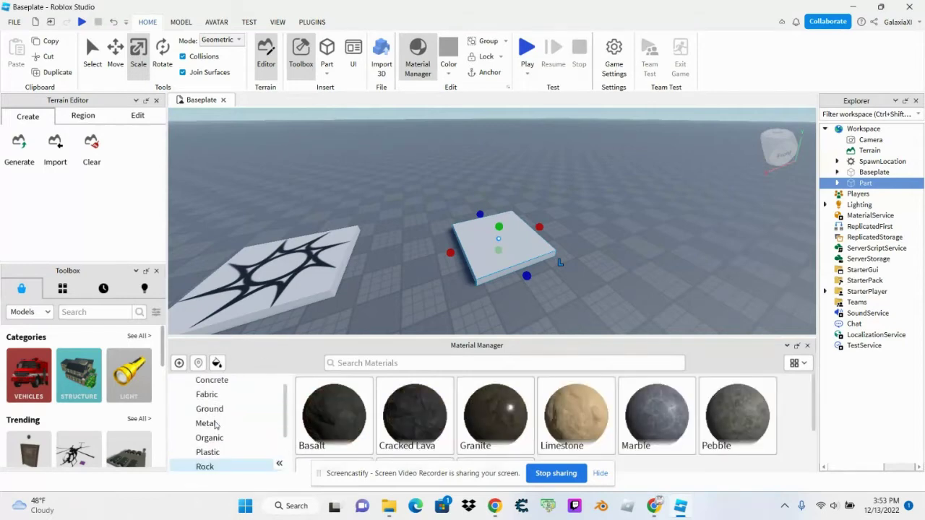
pyautogui.scroll(-3, 215, 425)
pyautogui.click(211, 421)
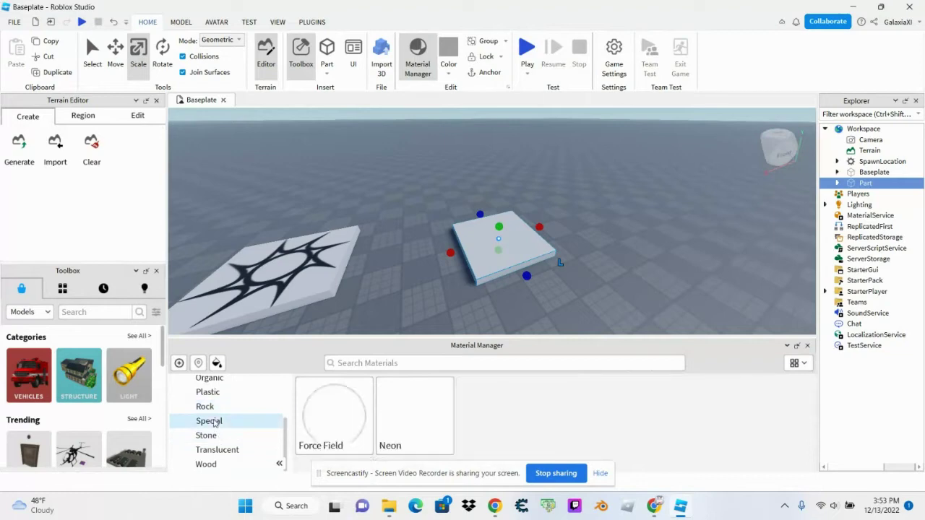
pyautogui.scroll(3, 214, 424)
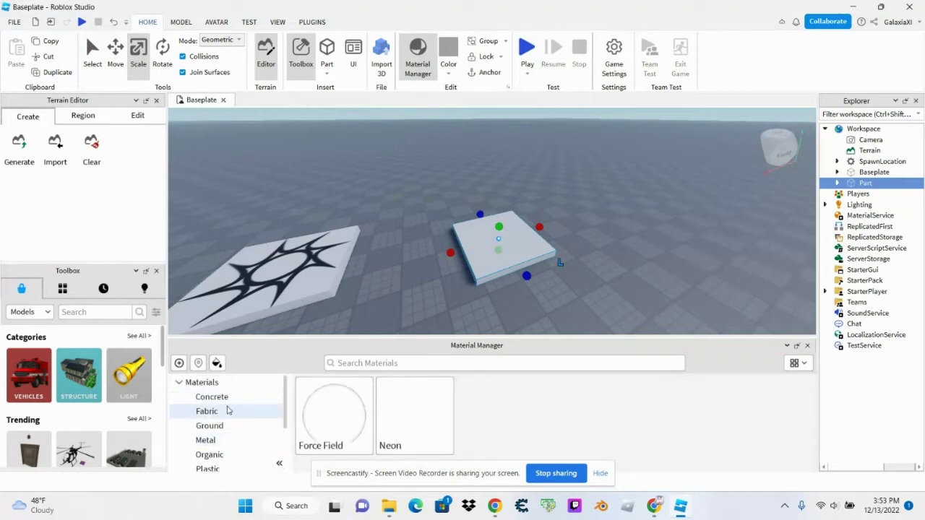
pyautogui.click(227, 416)
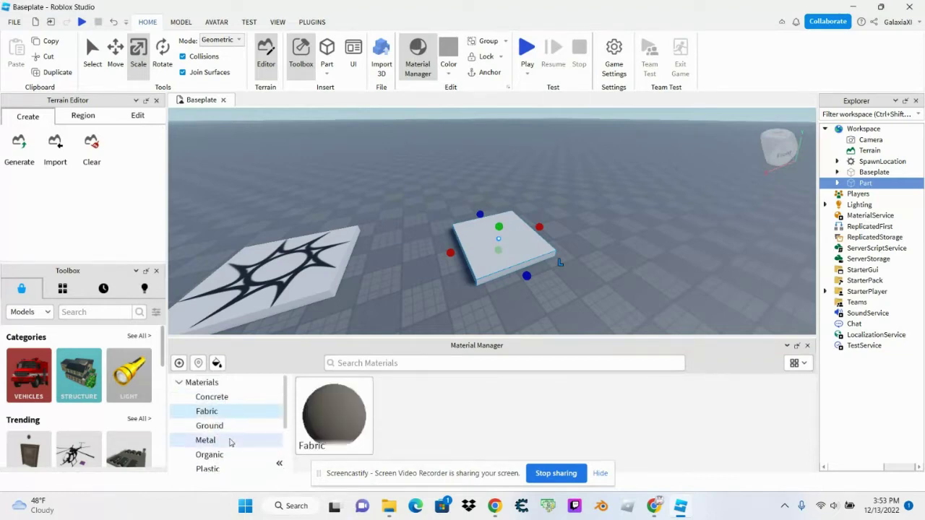
pyautogui.scroll(-1, 209, 438)
pyautogui.scroll(-2, 210, 445)
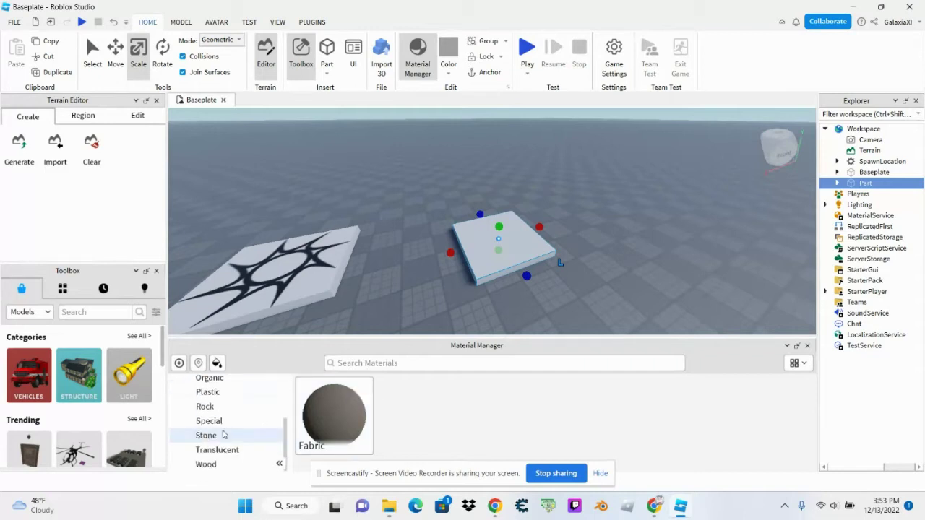
pyautogui.click(229, 464)
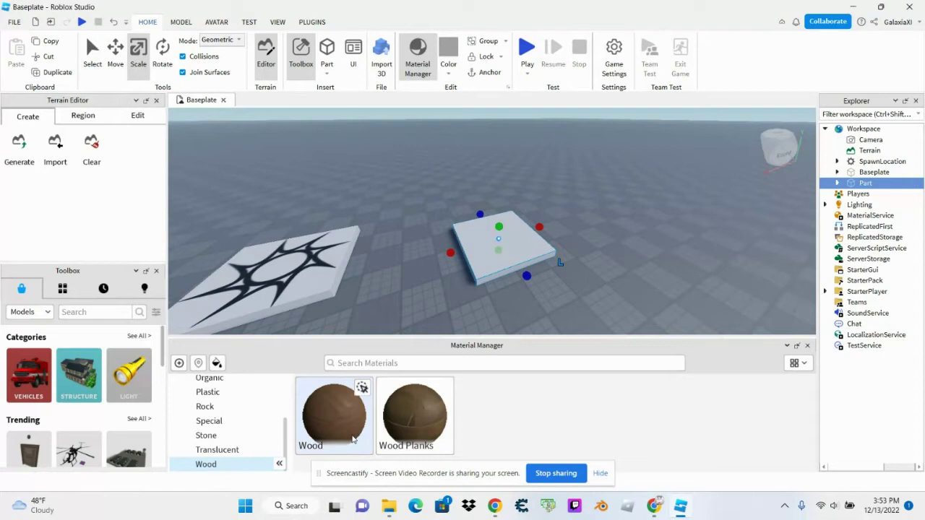
# Select Wood, then Wood Planks, and inspect its preview sphere and details pane
pyautogui.click(334, 431)
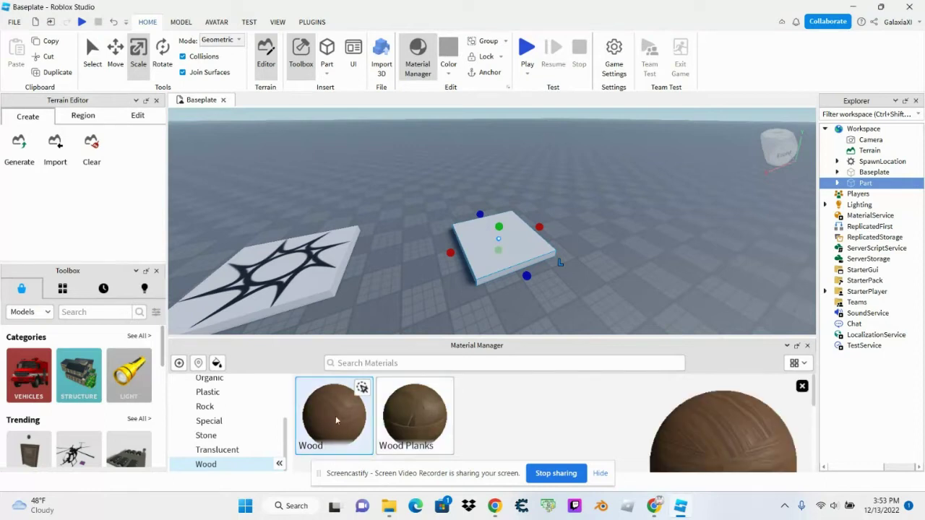
pyautogui.click(425, 427)
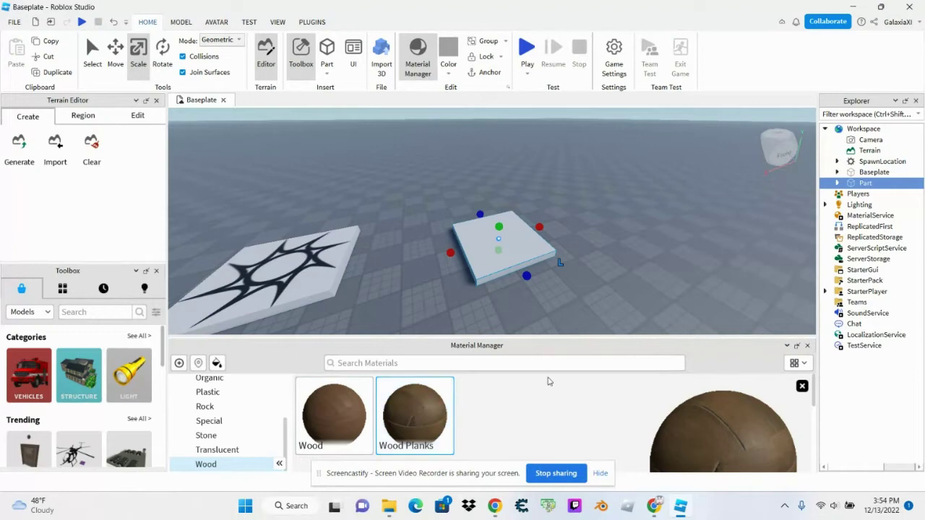
pyautogui.moveTo(439, 416)
pyautogui.scroll(-3, 664, 405)
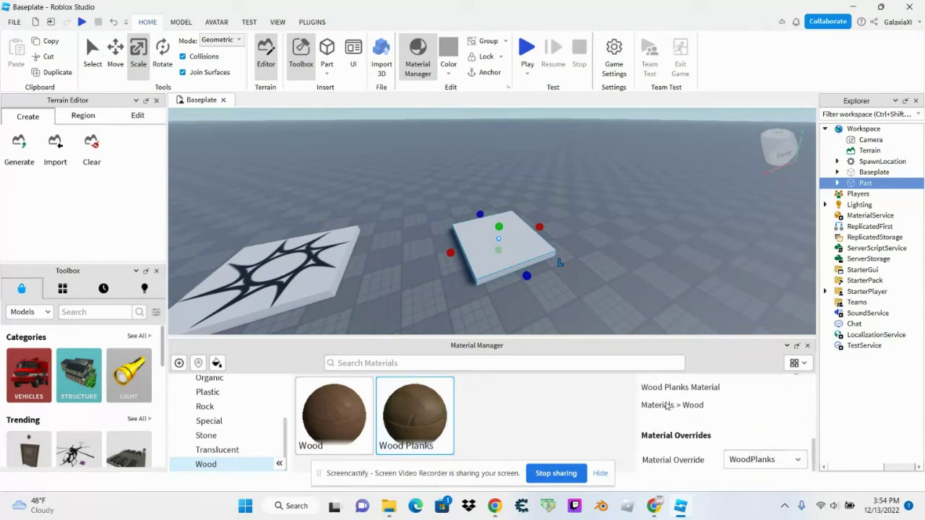
pyautogui.scroll(1, 666, 406)
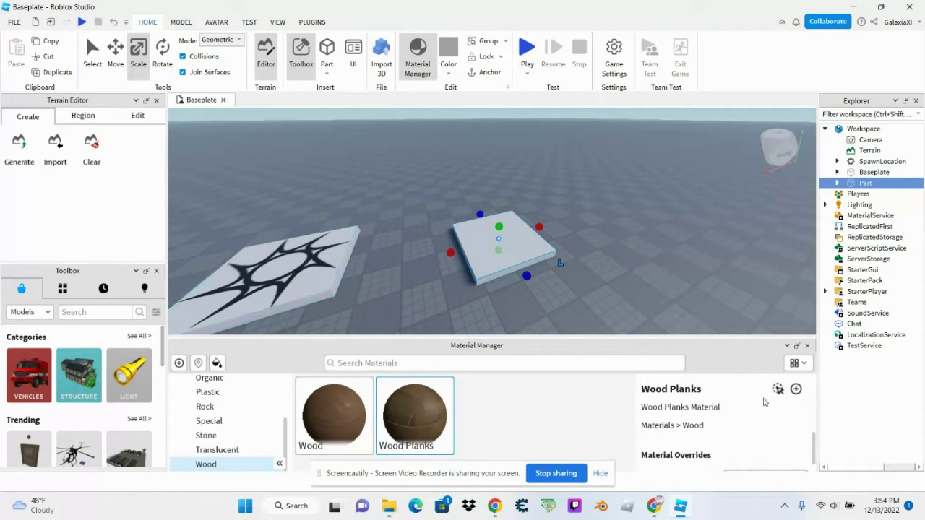
pyautogui.scroll(2, 766, 415)
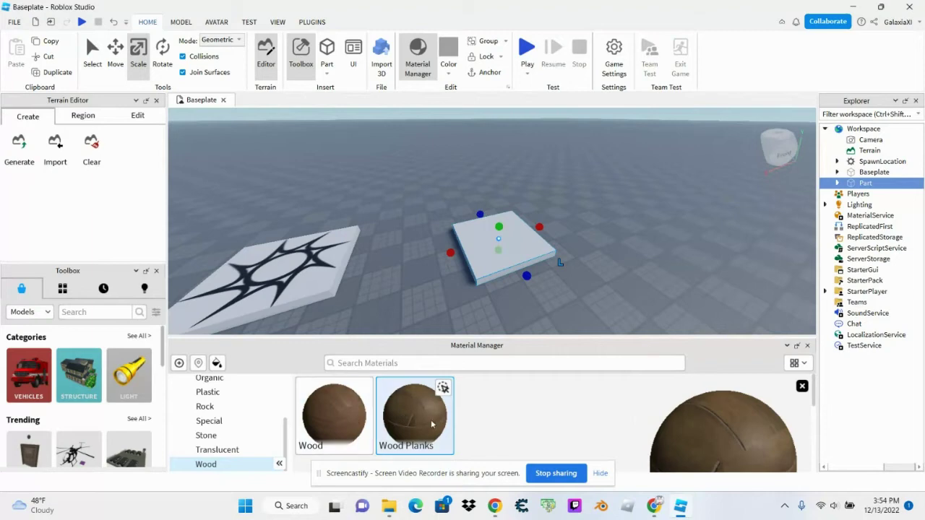
pyautogui.moveTo(396, 412); pyautogui.dragTo(471, 260)
pyautogui.scroll(-5, 705, 448)
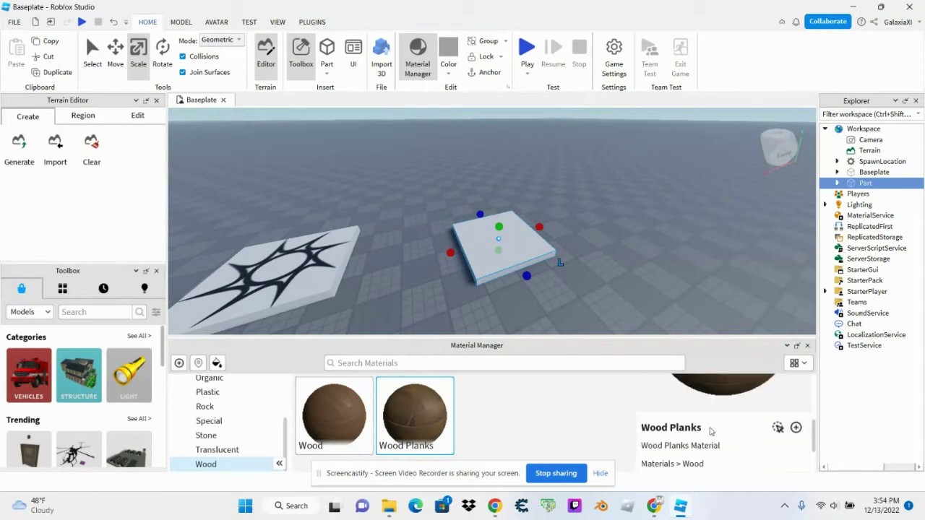
pyautogui.scroll(3, 711, 434)
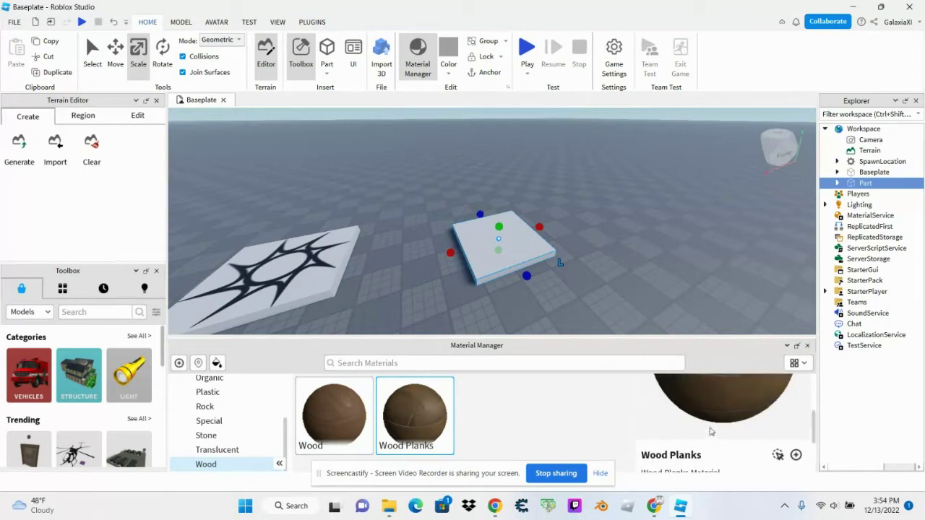
# Create a variant of Wood Planks, leaving Set as Override turned off
pyautogui.click(796, 454)
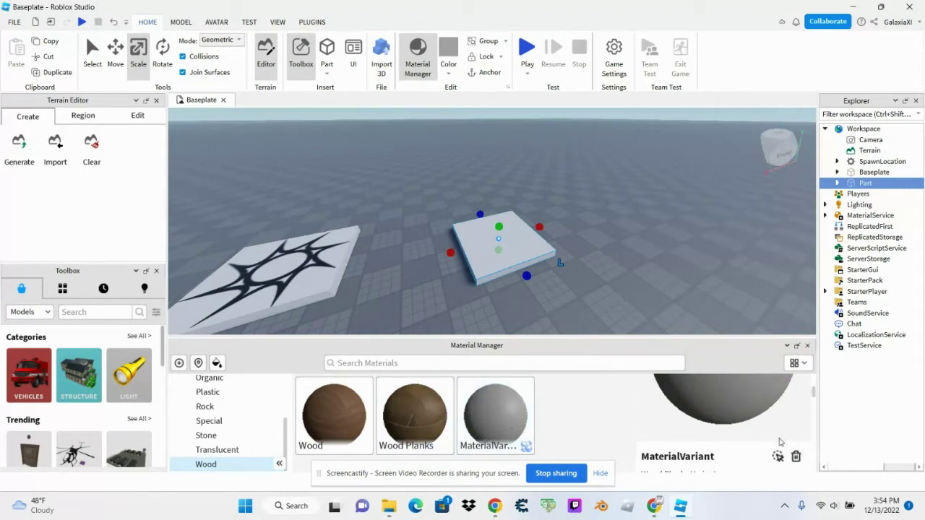
pyautogui.scroll(-8, 708, 434)
pyautogui.scroll(-10, 708, 434)
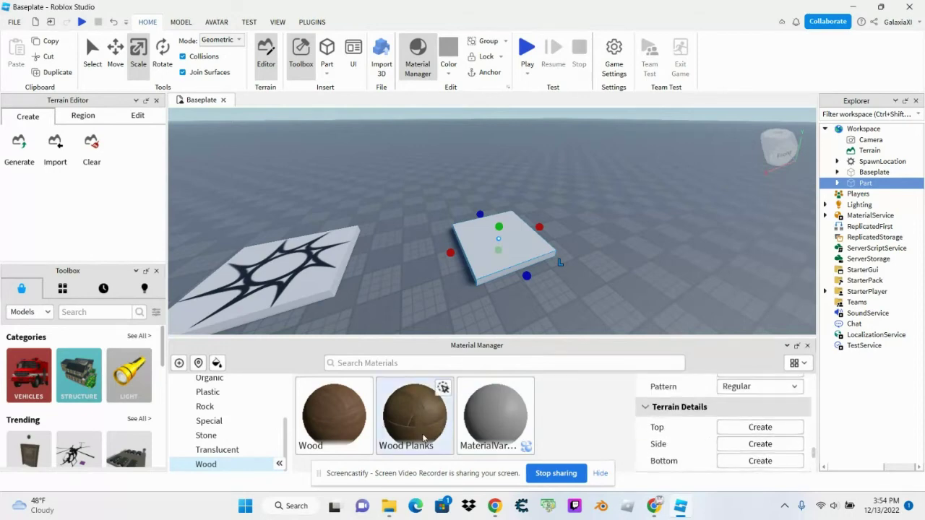
pyautogui.scroll(3, 690, 448)
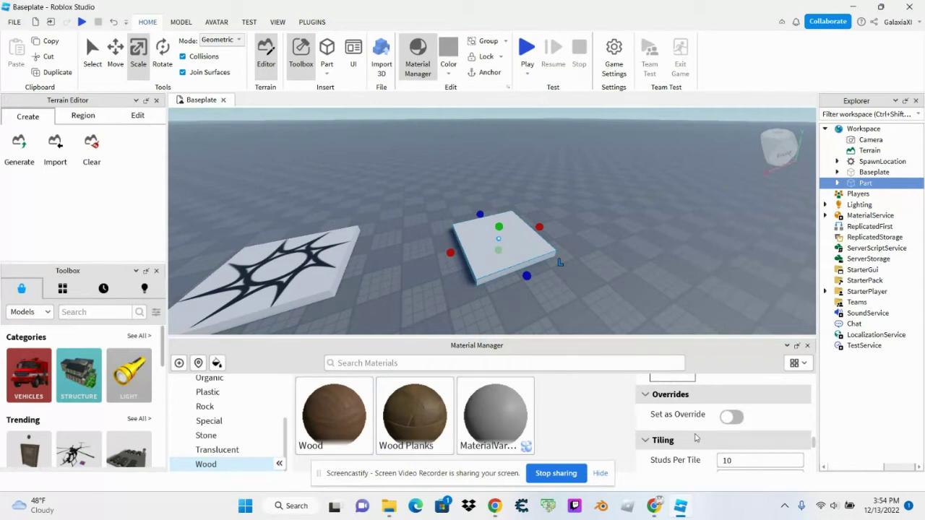
pyautogui.click(730, 418)
pyautogui.click(730, 420)
# Scroll the variant's properties down to its empty Texture Maps section
pyautogui.scroll(6, 720, 432)
pyautogui.scroll(-3, 726, 430)
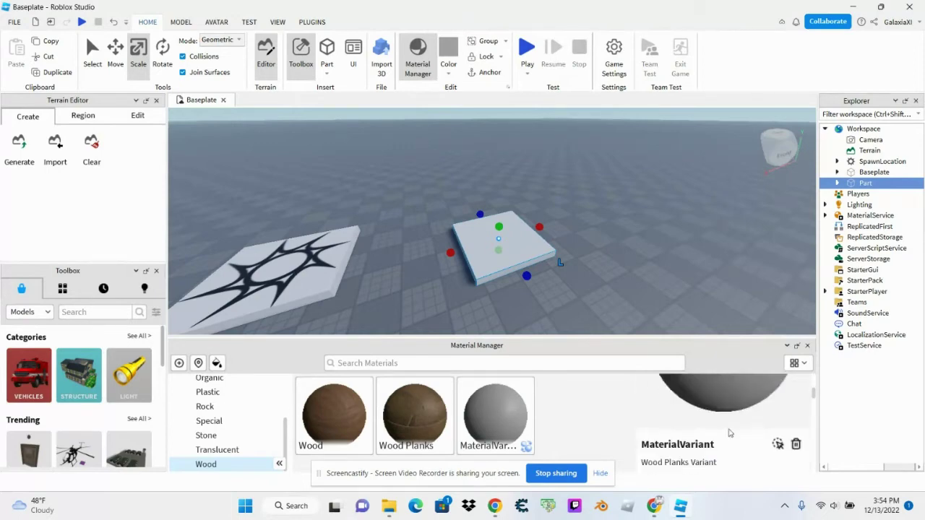
pyautogui.scroll(-1, 730, 432)
pyautogui.scroll(-3, 730, 426)
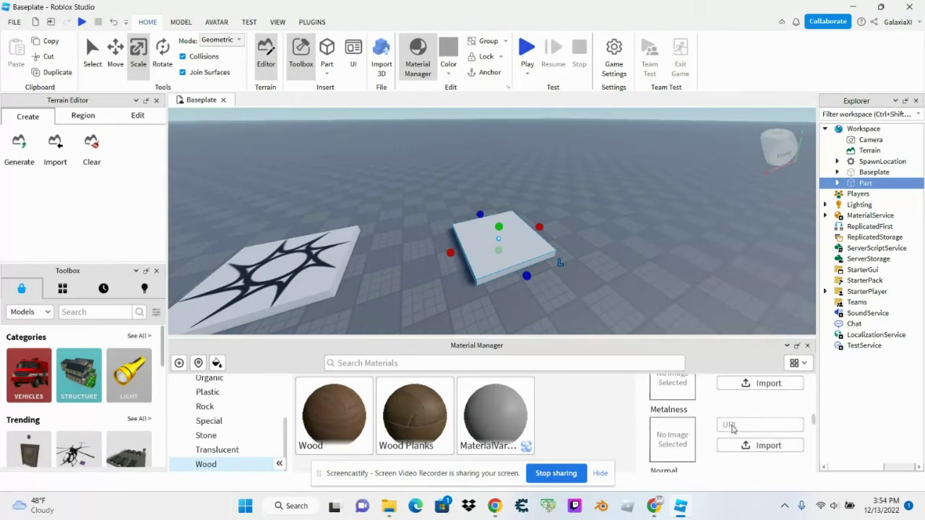
pyautogui.scroll(3, 715, 430)
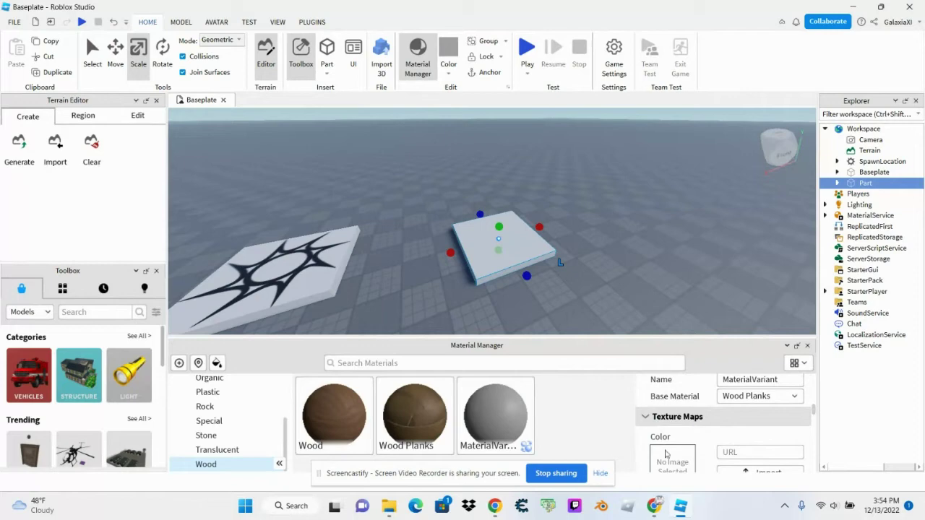
pyautogui.scroll(-8, 665, 453)
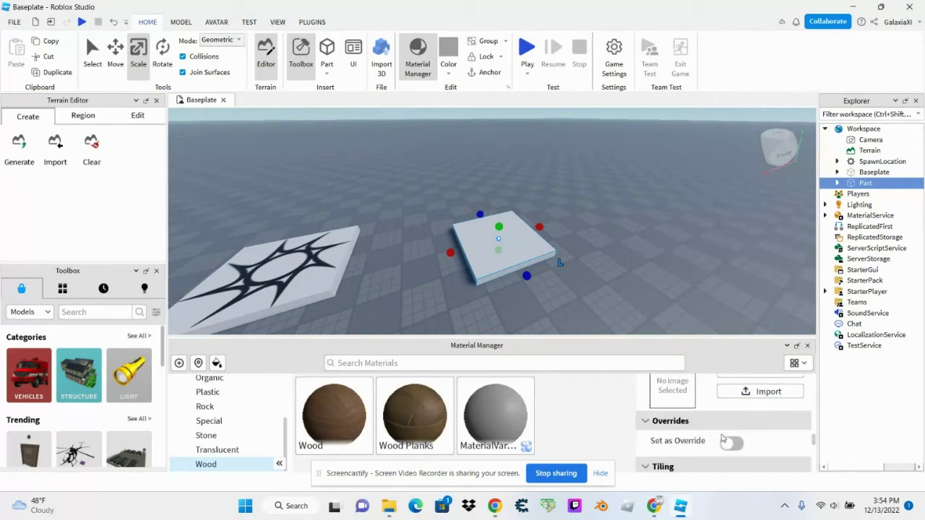
pyautogui.scroll(3, 723, 439)
pyautogui.scroll(-3, 693, 452)
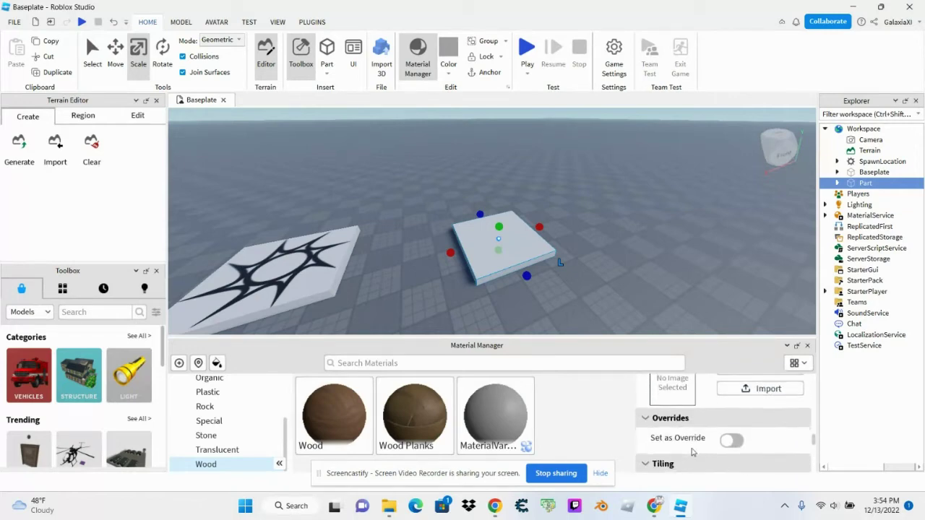
pyautogui.scroll(4, 692, 452)
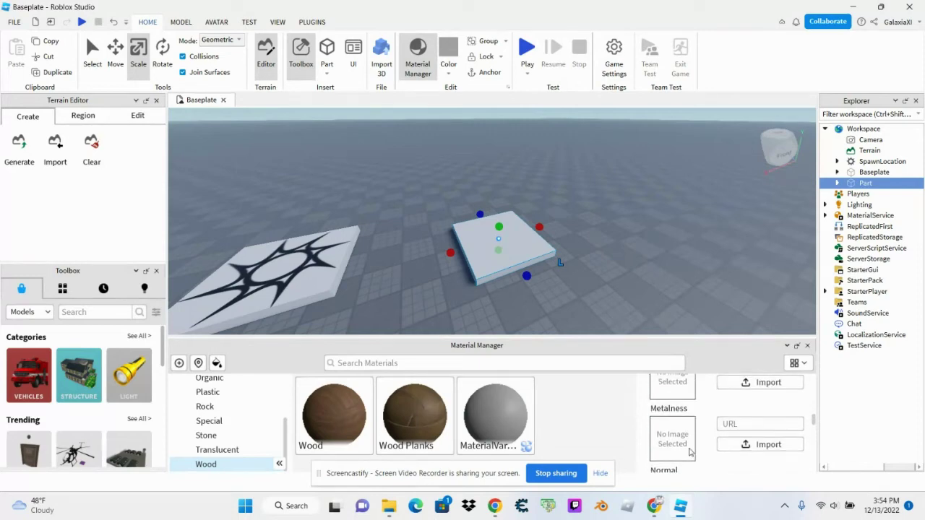
pyautogui.scroll(5, 690, 452)
pyautogui.scroll(-5, 690, 451)
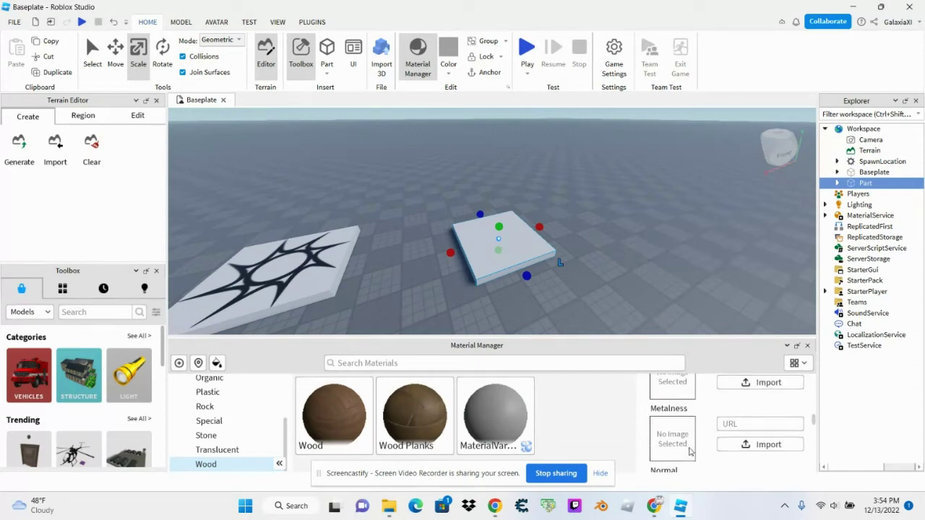
# Import WoodFloor043_2K_Color from Downloads > WoodFloor043_2K-JPG as the Color map
pyautogui.click(754, 383)
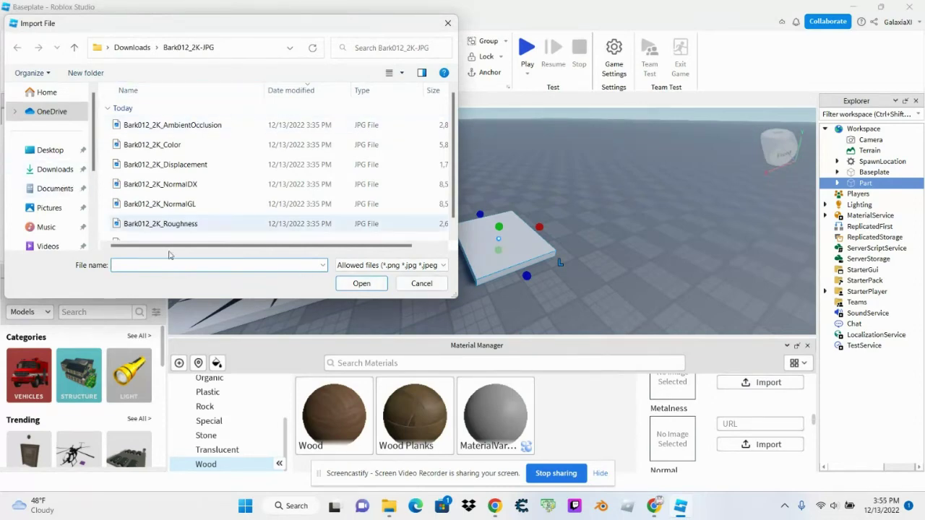
pyautogui.click(63, 167)
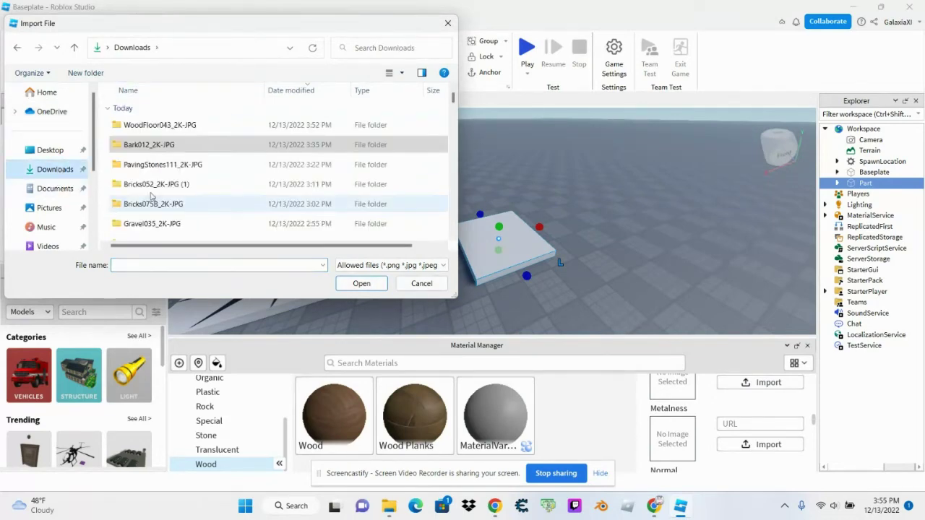
pyautogui.doubleClick(166, 127)
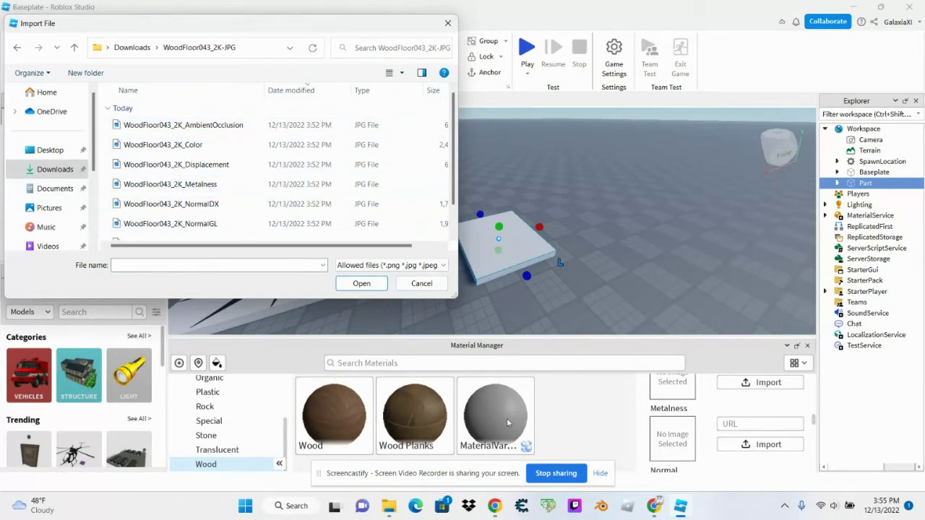
pyautogui.moveTo(648, 506)
pyautogui.click(224, 145)
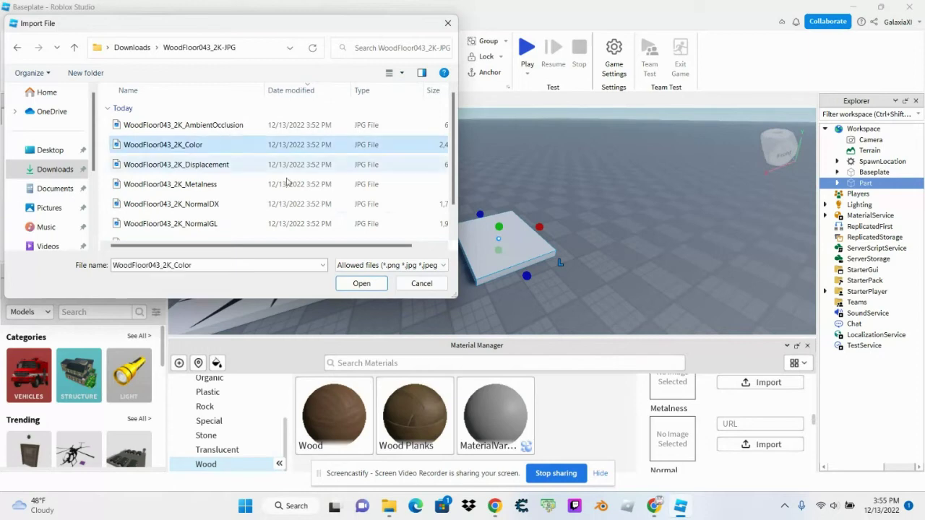
pyautogui.click(359, 283)
pyautogui.scroll(3, 689, 427)
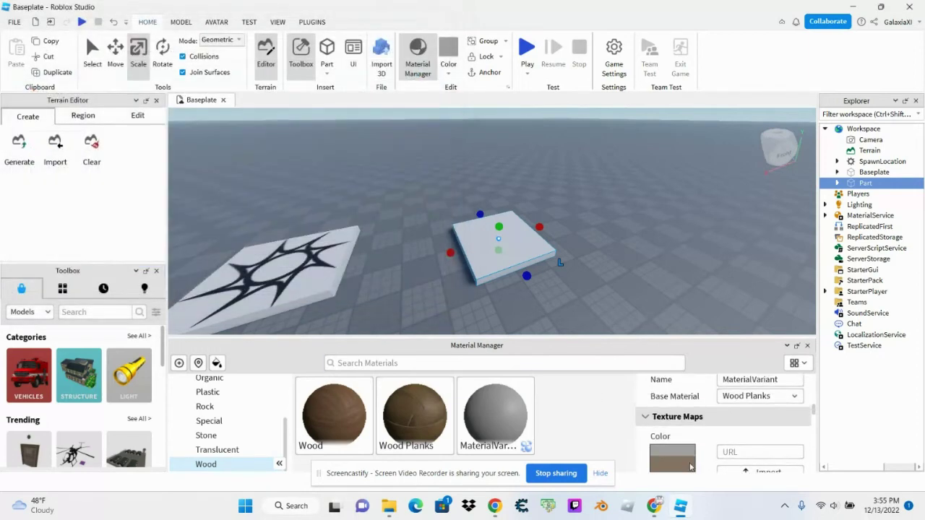
# Import WoodFloor043_2K_NormalDX as the variant's Normal map
pyautogui.scroll(-3, 688, 438)
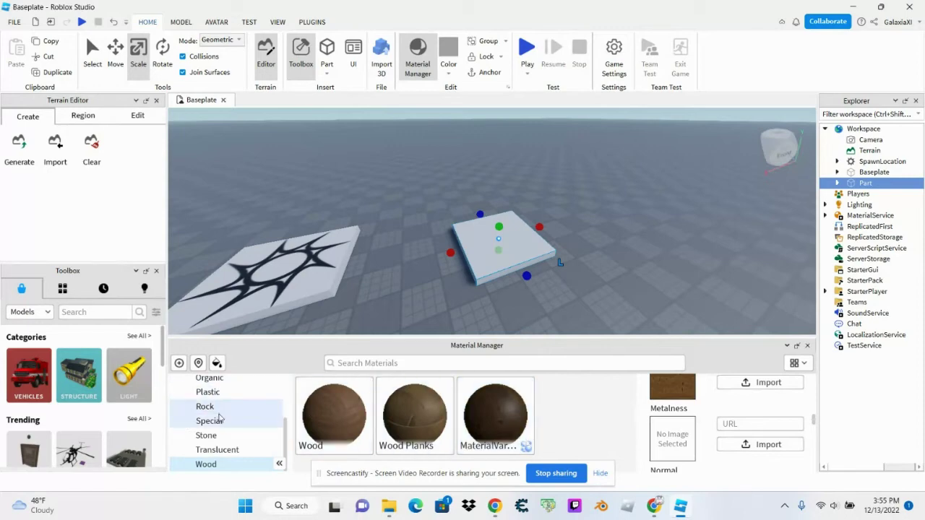
pyautogui.click(734, 449)
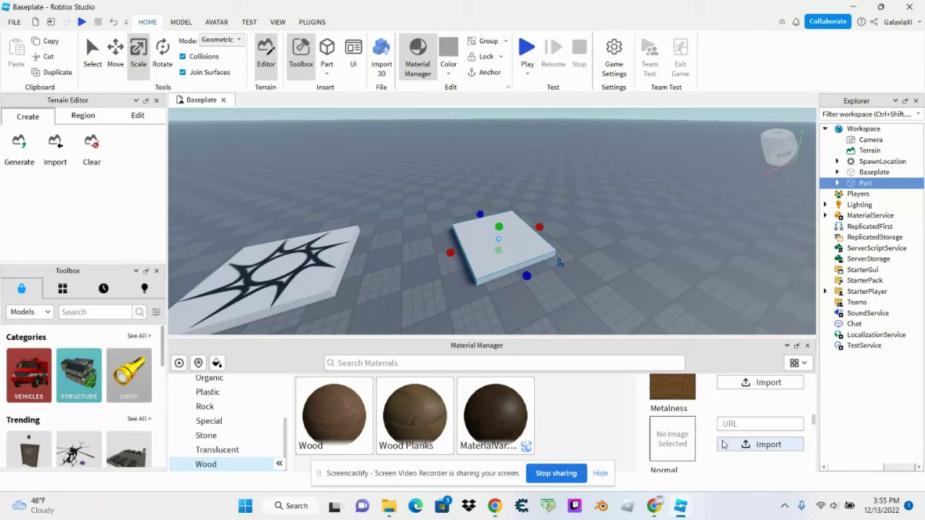
pyautogui.scroll(-2, 748, 397)
pyautogui.click(744, 417)
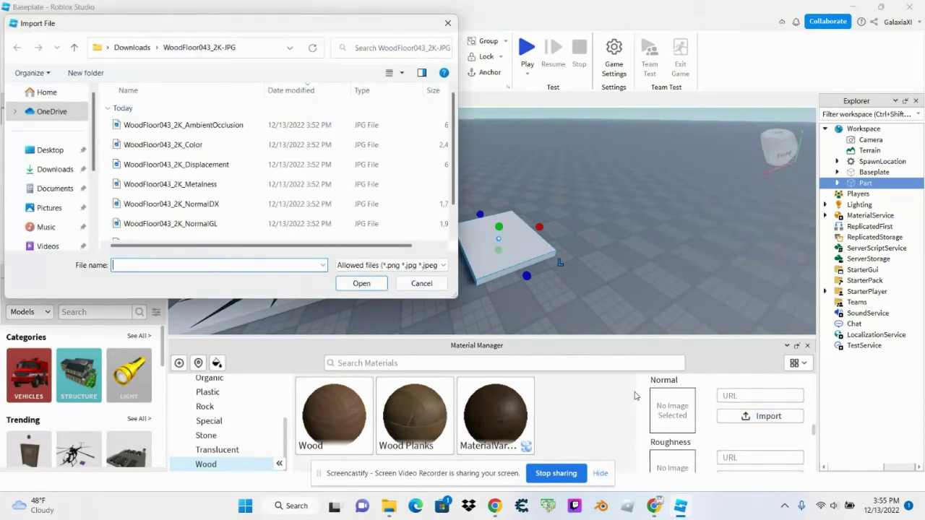
pyautogui.scroll(-1, 233, 206)
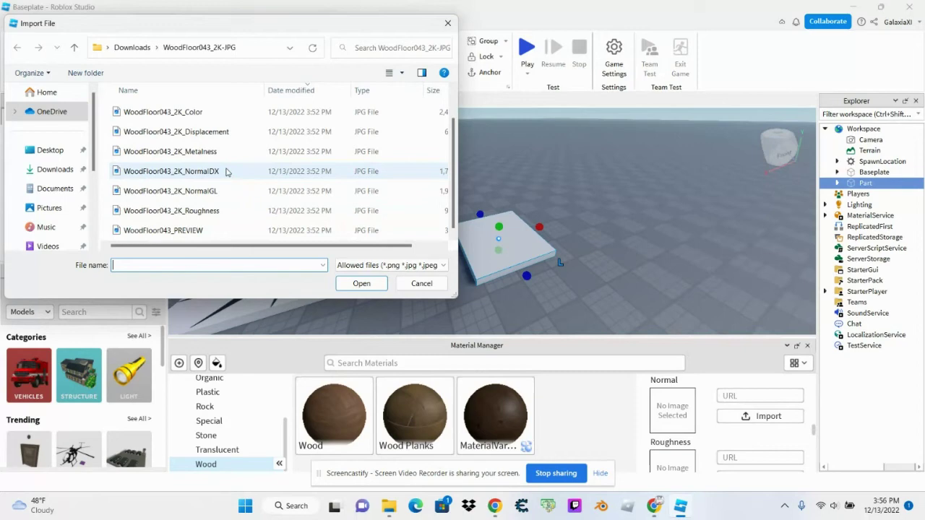
pyautogui.click(226, 171)
pyautogui.click(361, 283)
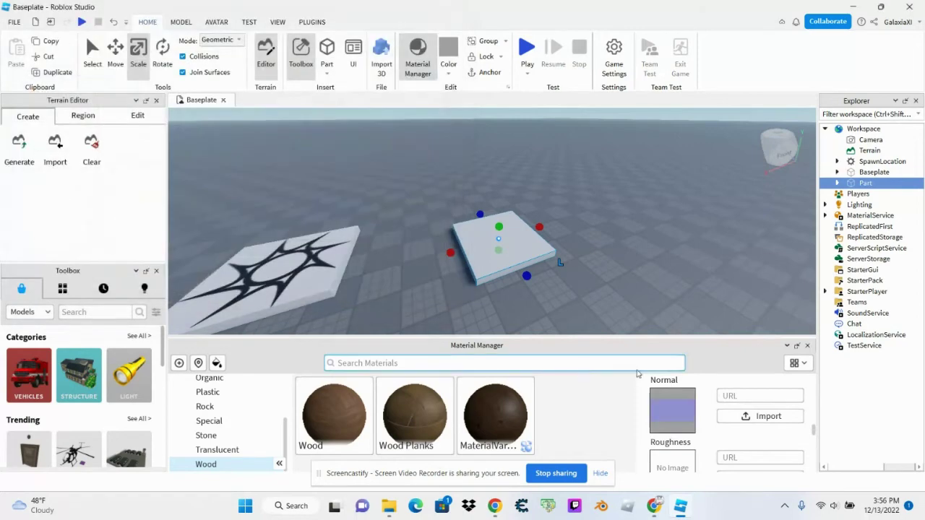
# Import WoodFloor043_2K_Roughness as the variant's Roughness map
pyautogui.scroll(-2, 693, 412)
pyautogui.scroll(2, 696, 414)
pyautogui.scroll(-2, 693, 419)
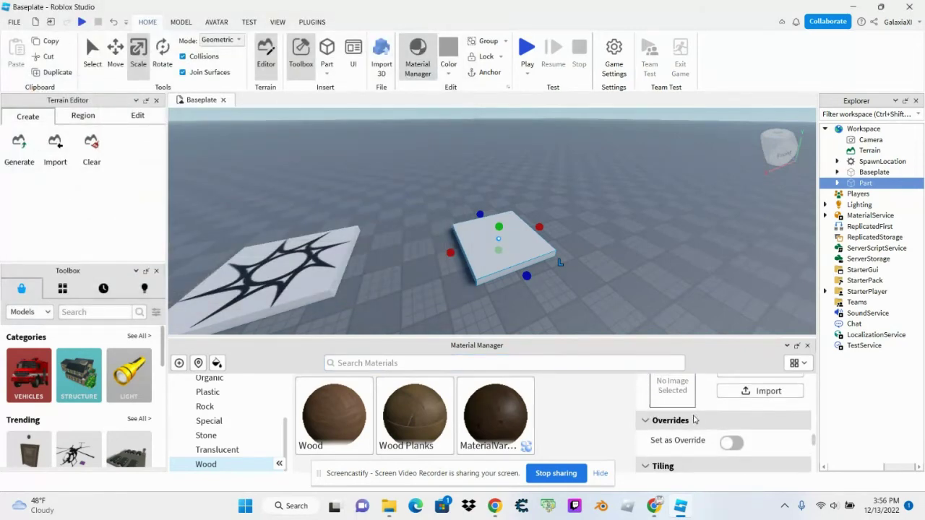
pyautogui.scroll(-1, 711, 408)
pyautogui.click(730, 393)
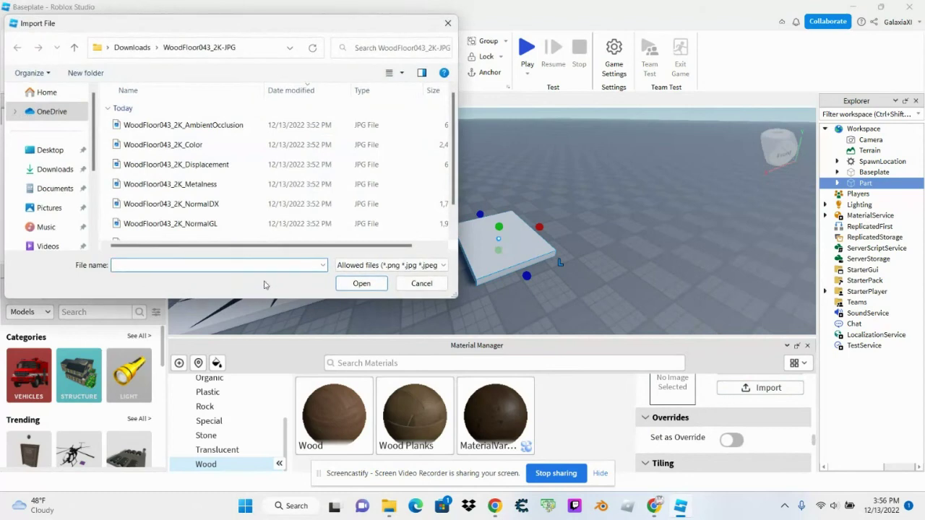
pyautogui.scroll(-1, 233, 204)
pyautogui.click(217, 210)
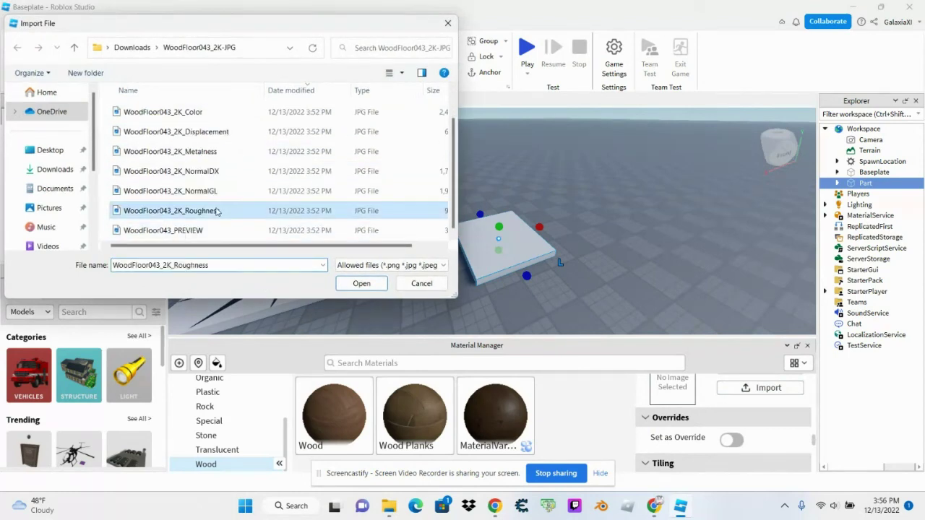
pyautogui.click(361, 283)
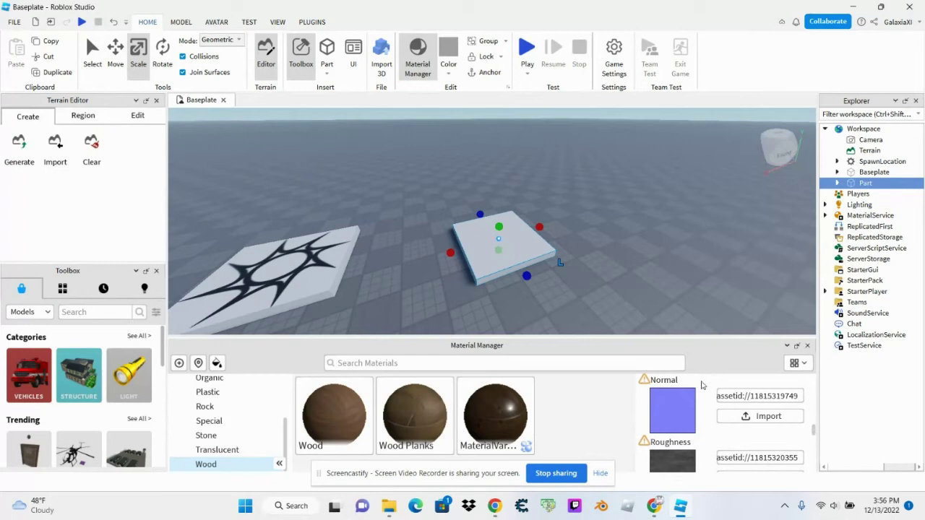
# Apply the custom dark wood-plank MaterialVariant to the selected slab
pyautogui.scroll(-1, 685, 432)
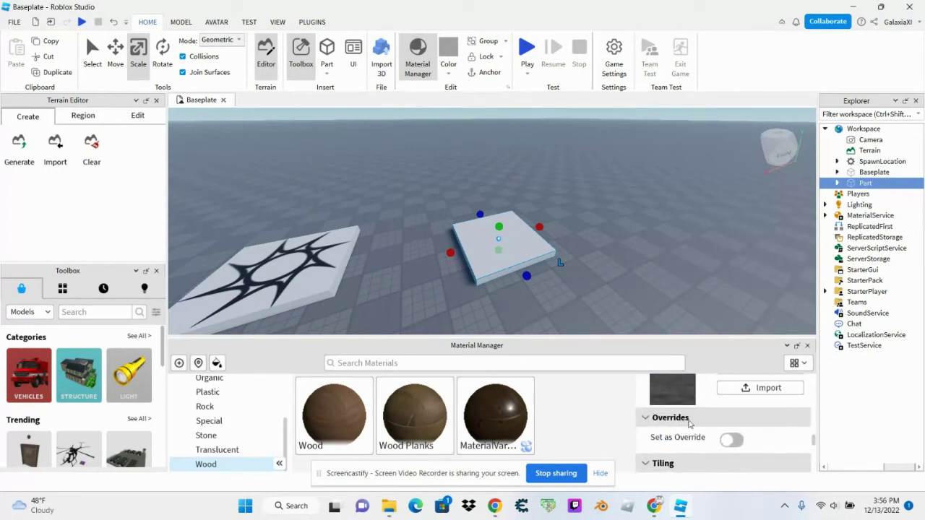
pyautogui.scroll(10, 689, 423)
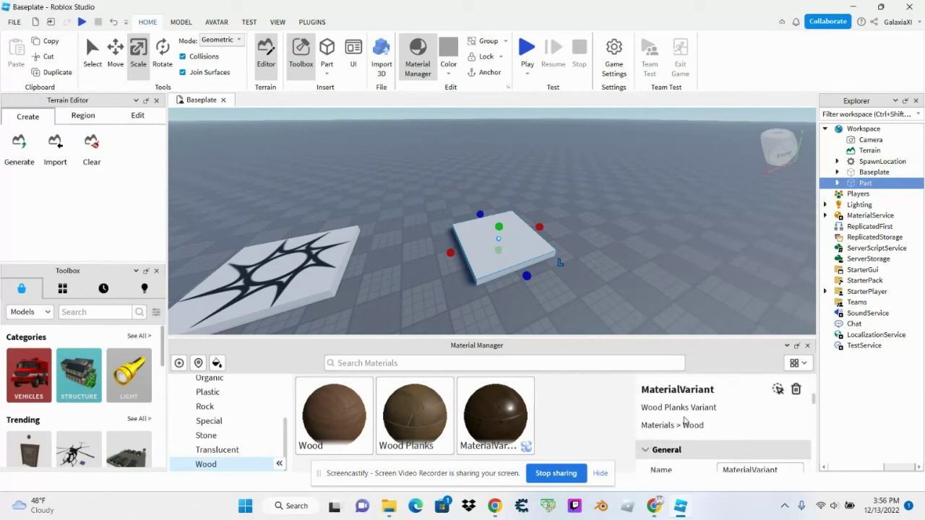
pyautogui.scroll(3, 684, 421)
pyautogui.scroll(-8, 685, 421)
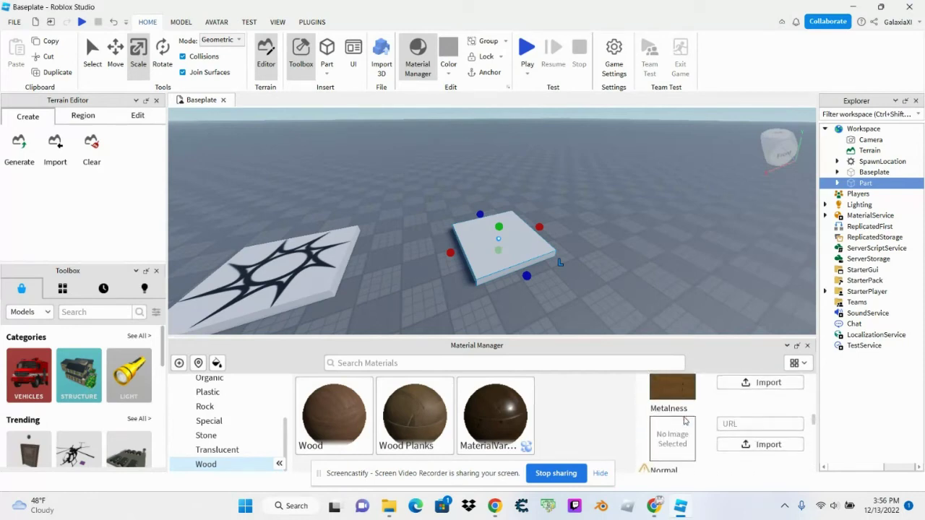
pyautogui.scroll(-8, 685, 420)
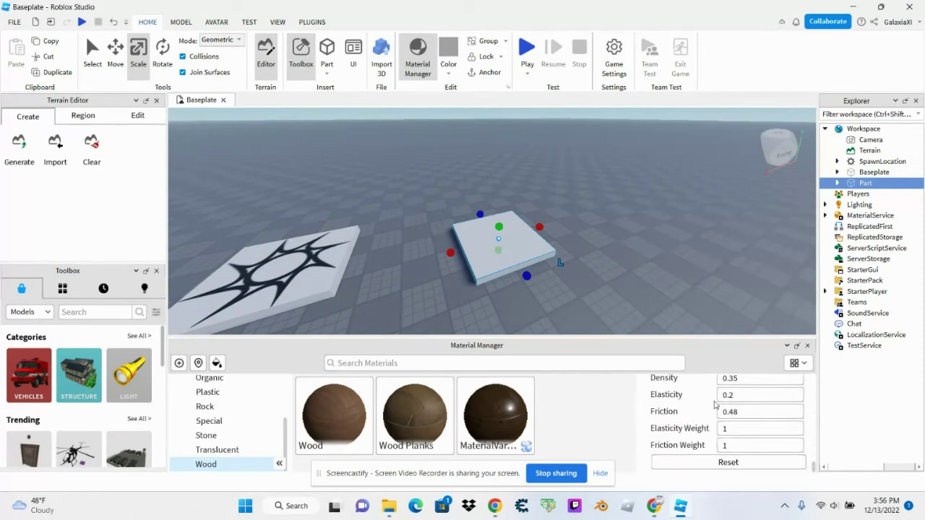
pyautogui.scroll(6, 714, 405)
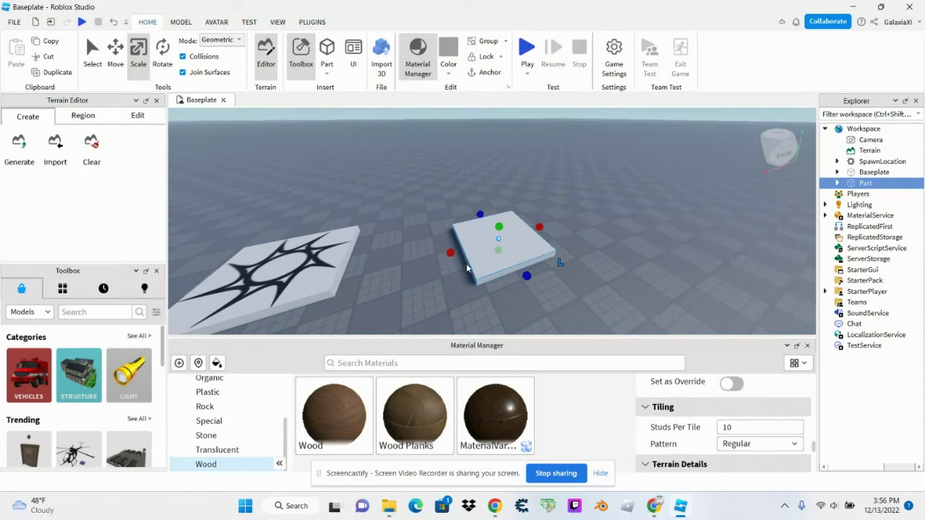
pyautogui.moveTo(481, 244); pyautogui.dragTo(523, 282, button='right')
pyautogui.scroll(-3, 511, 281)
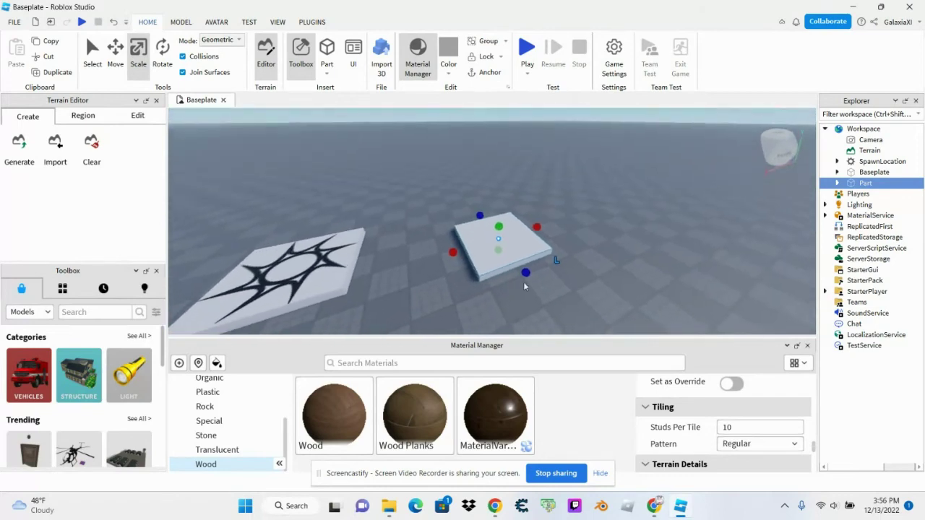
pyautogui.scroll(10, 673, 428)
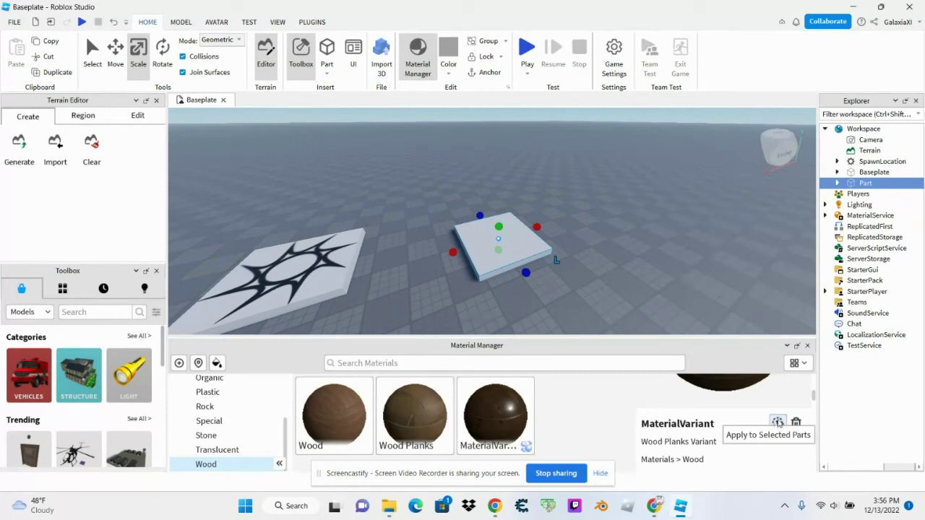
pyautogui.click(778, 423)
# Close the Material Manager and start a play test of the place
pyautogui.moveTo(658, 288); pyautogui.dragTo(642, 282, button='right')
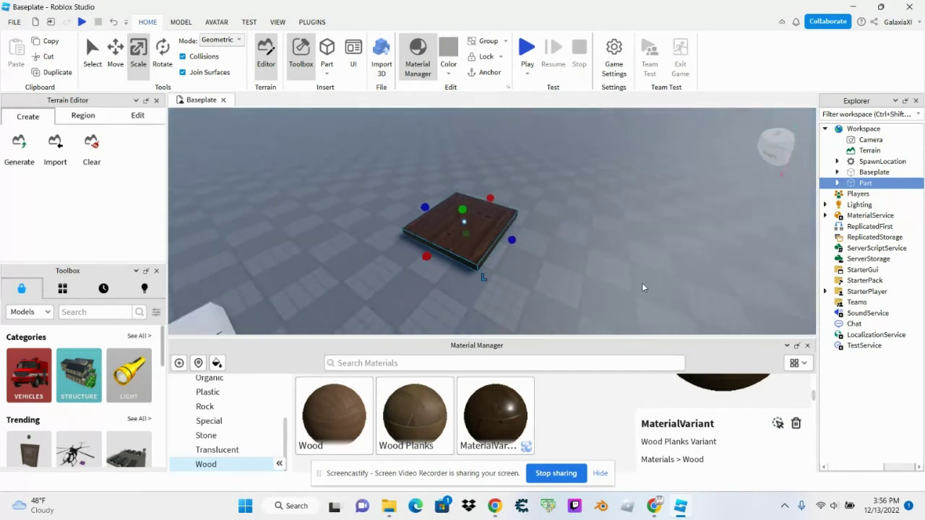
pyautogui.click(808, 347)
pyautogui.click(526, 49)
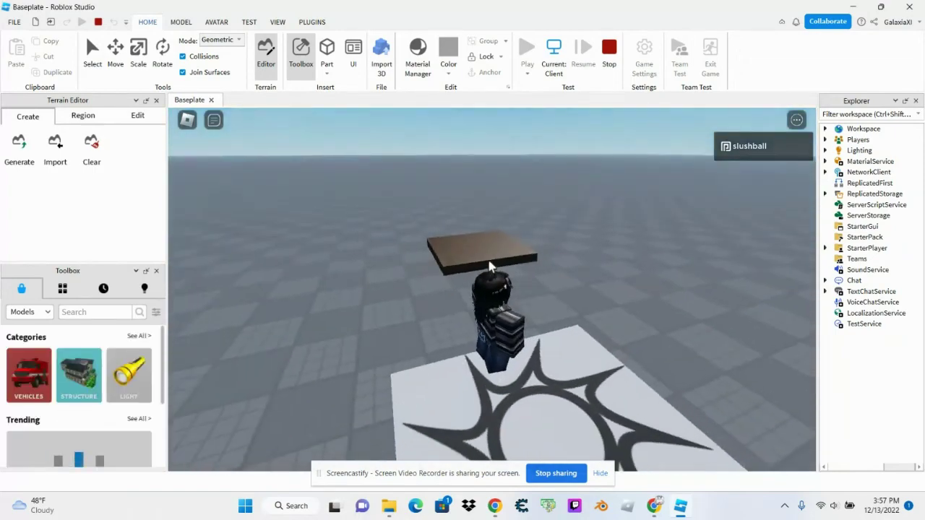
# Walk the avatar toward the wooden slab, back away, then approach it again
pyautogui.scroll(3, 488, 268)
pyautogui.press('w')
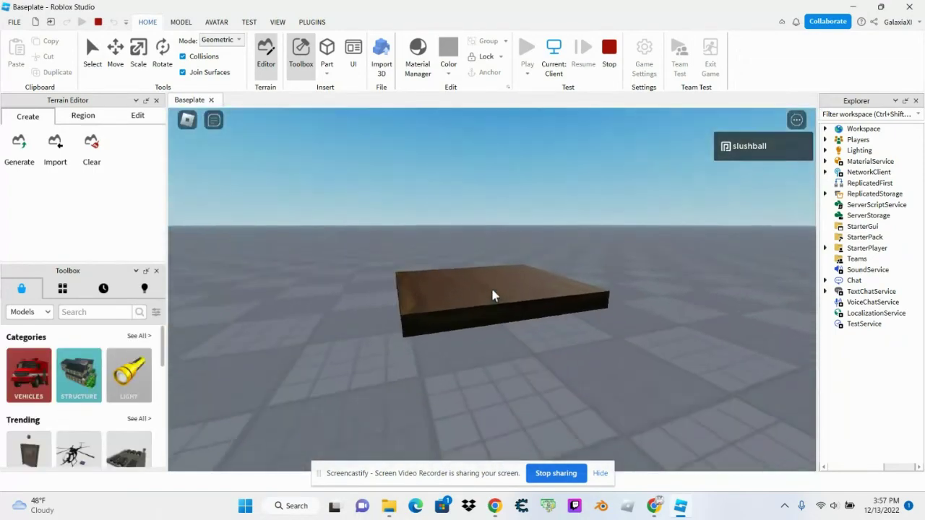
pyautogui.press('w')
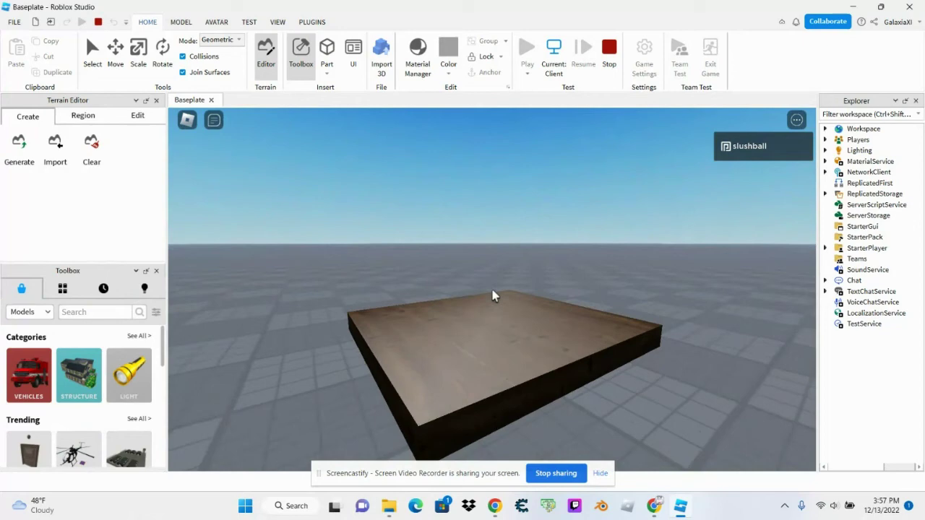
pyautogui.press('s')
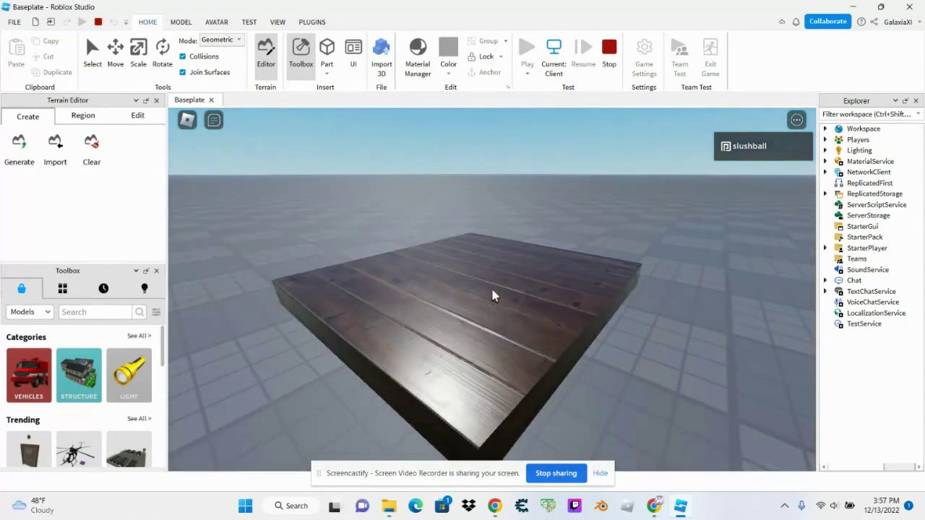
pyautogui.press('w')
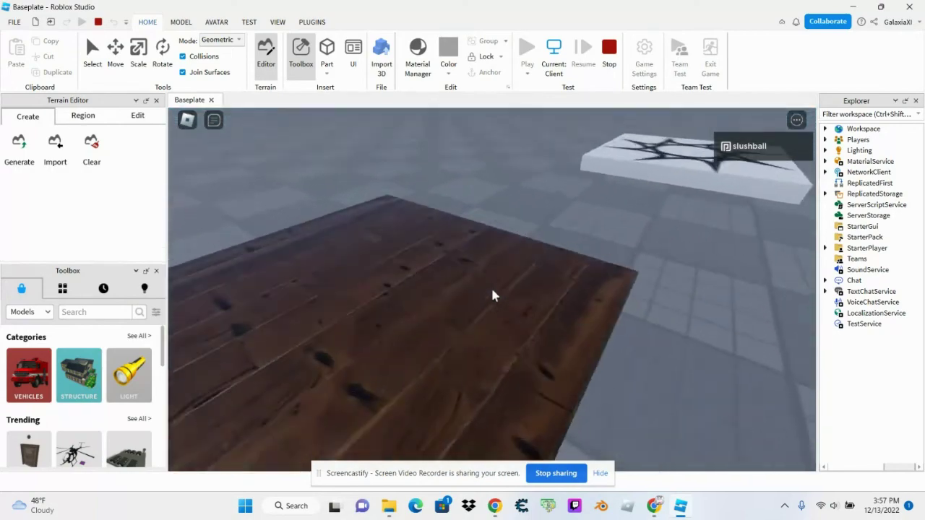
# Turn the camera to examine the plank texture up close, then walk off the platform
pyautogui.moveTo(492, 295); pyautogui.dragTo(492, 294, button='right')
pyautogui.press('s')
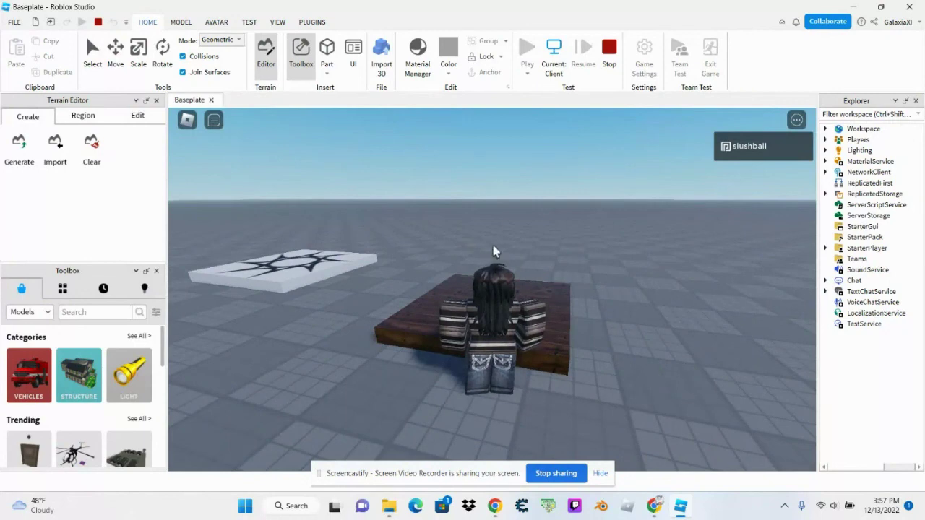
pyautogui.moveTo(493, 257); pyautogui.dragTo(494, 250, button='right')
pyautogui.press('w')
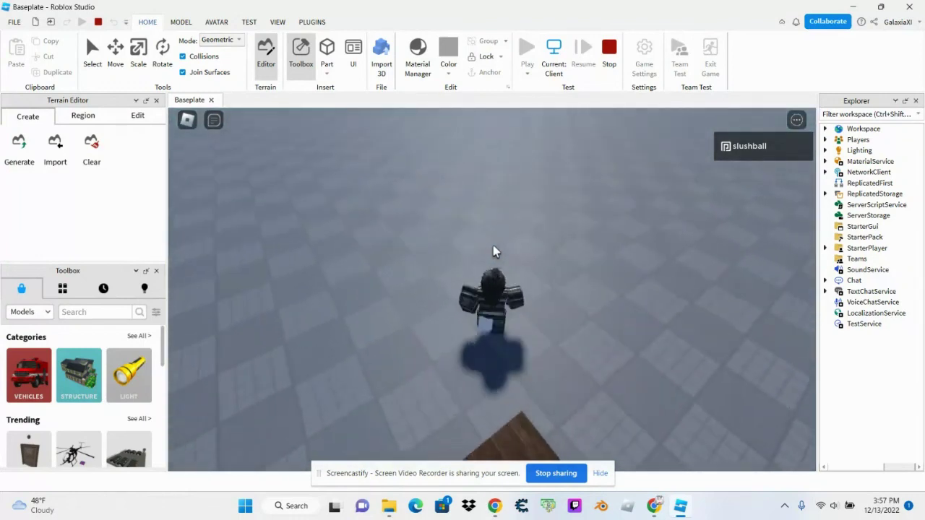